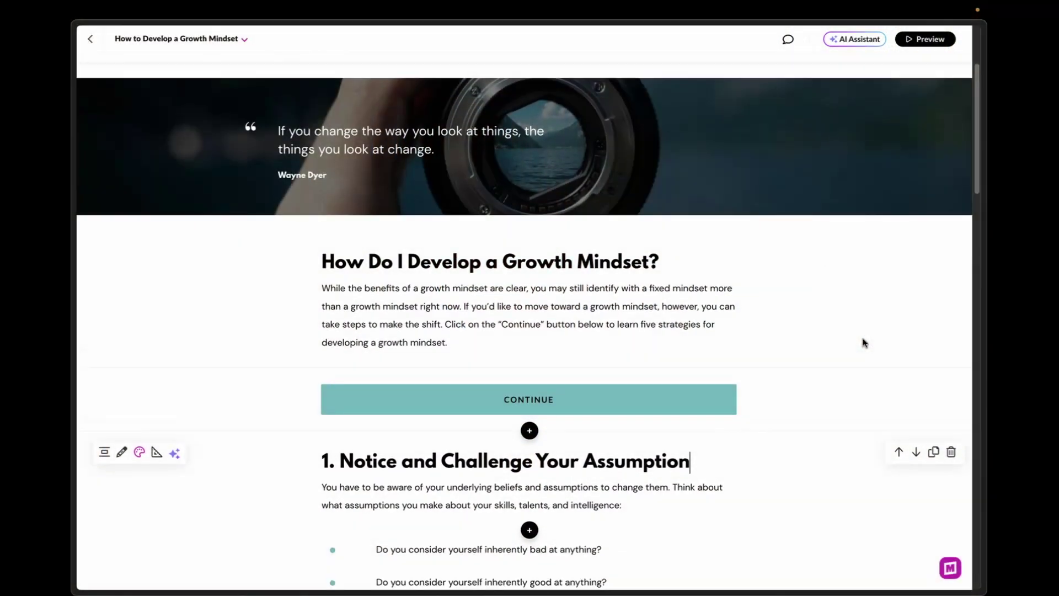
Clear the text selection on the section 1 heading
scroll(863, 342, "up", 3)
scroll(864, 342, "down", 3)
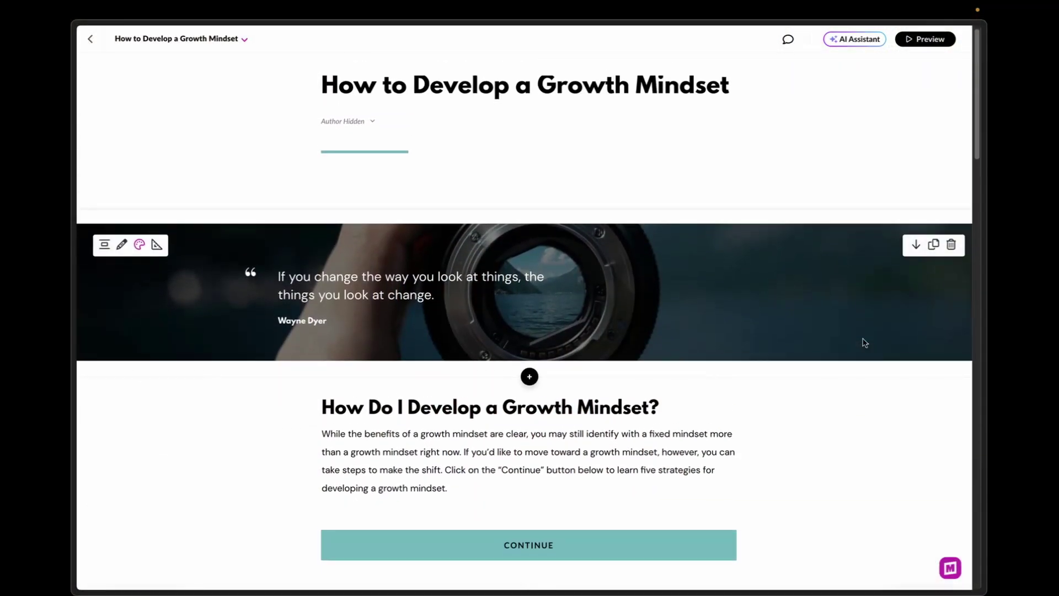
scroll(864, 342, "down", 1)
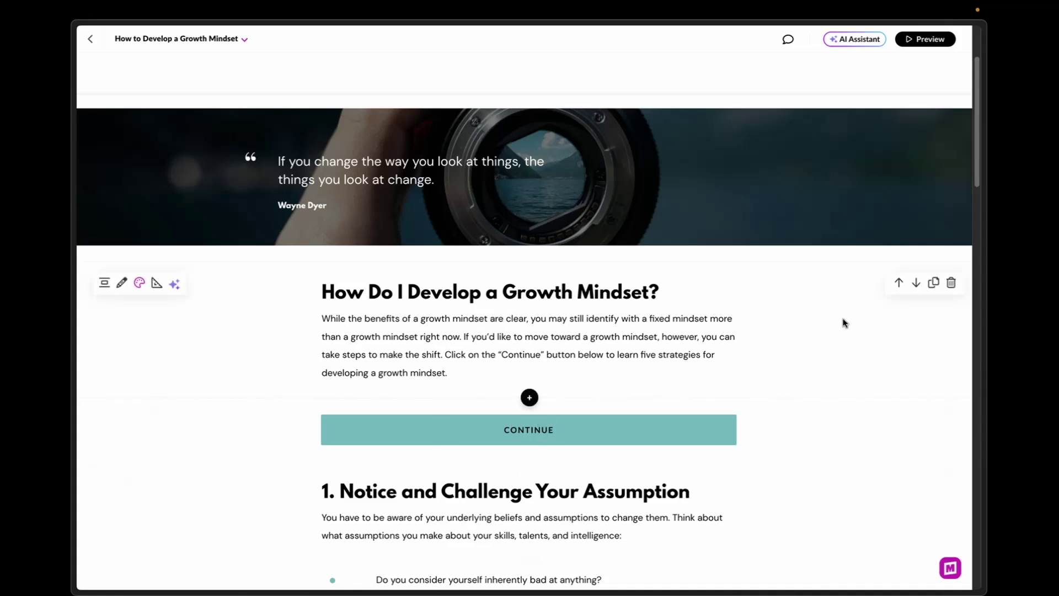
scroll(827, 319, "up", 2)
scroll(842, 341, "up", 1)
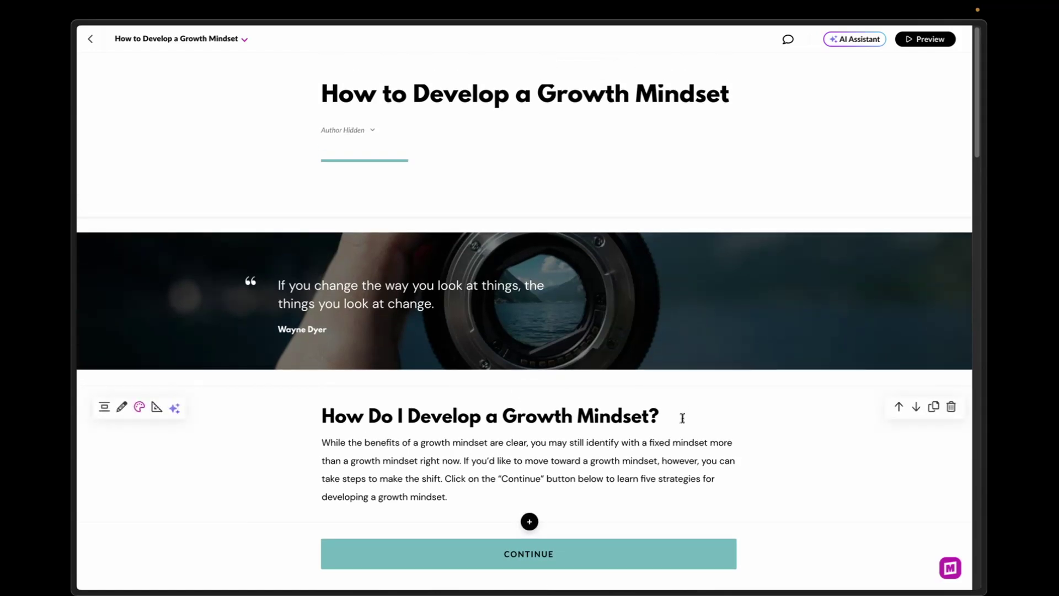
scroll(808, 409, "down", 1)
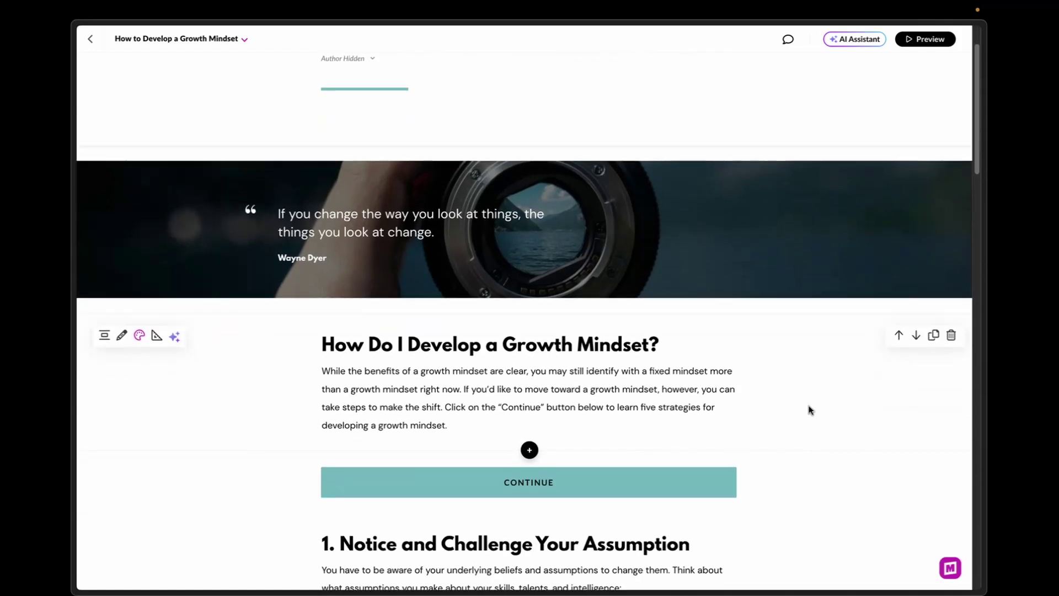
scroll(809, 409, "down", 2)
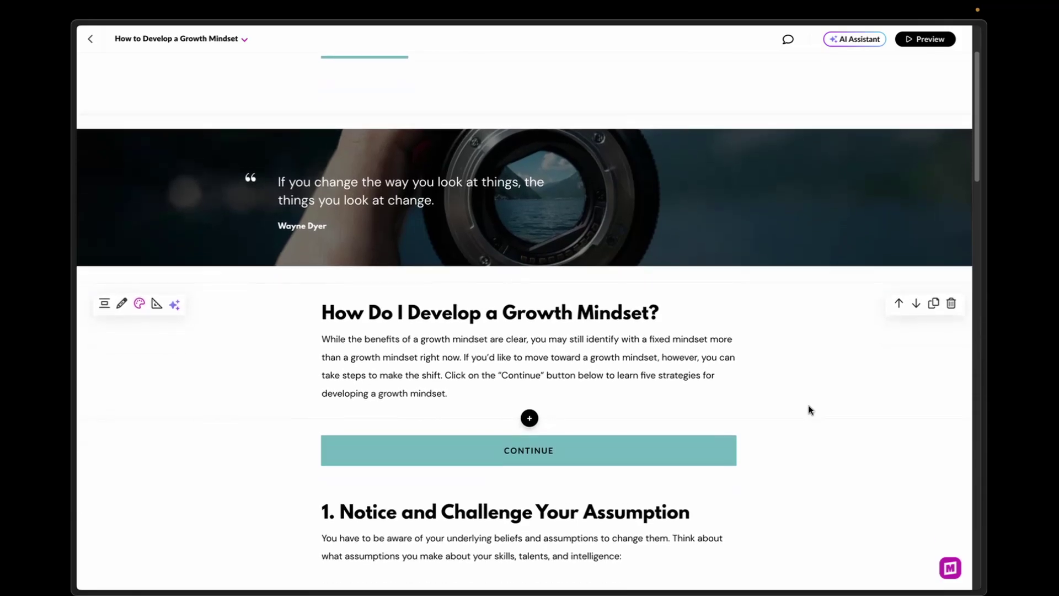
scroll(482, 458, "down", 1)
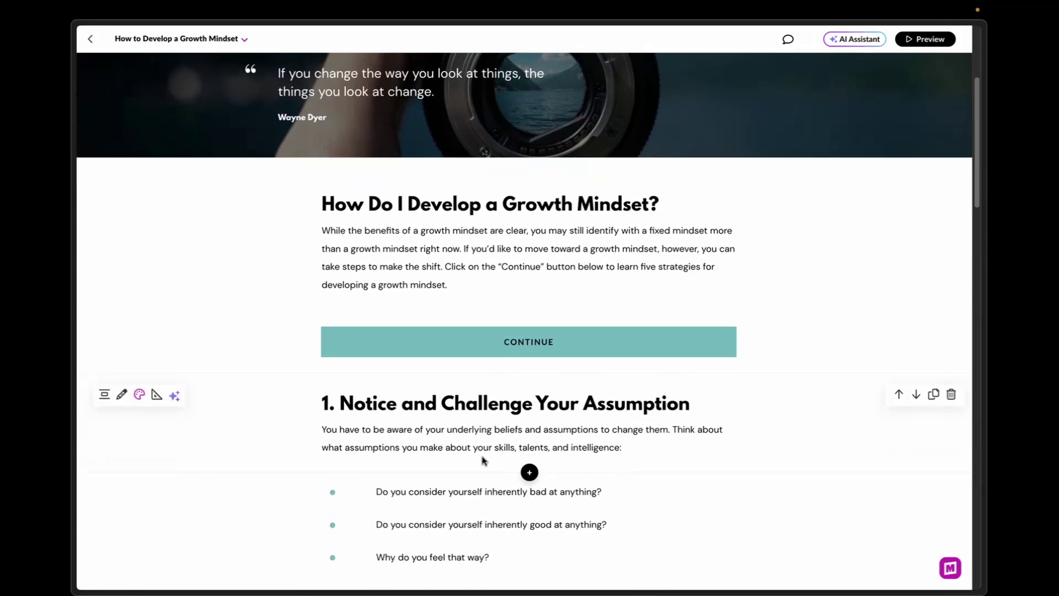
left_click_drag(687, 401, 321, 405)
scroll(719, 416, "down", 3)
left_click(756, 418)
Enlarge the 'How Do I Develop a Growth Mindset?' heading to 64 px
scroll(756, 419, "down", 7)
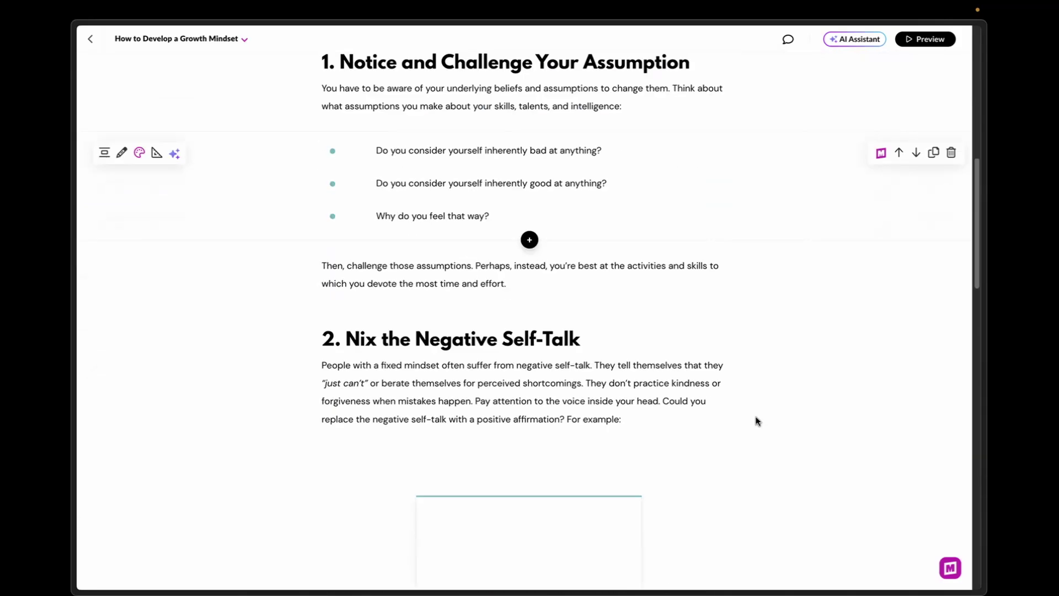
scroll(756, 420, "down", 4)
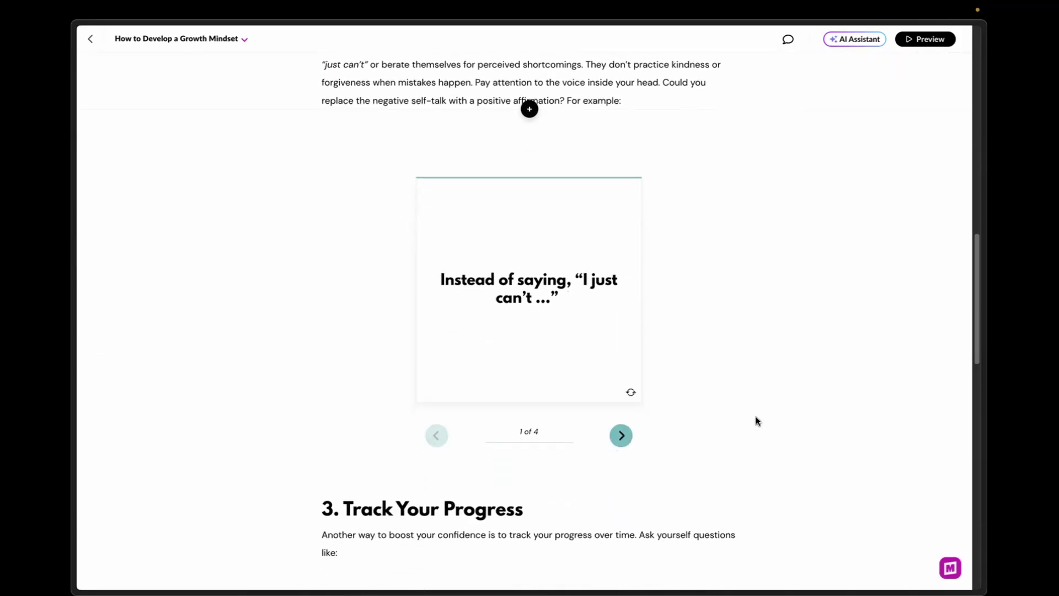
scroll(756, 420, "up", 2)
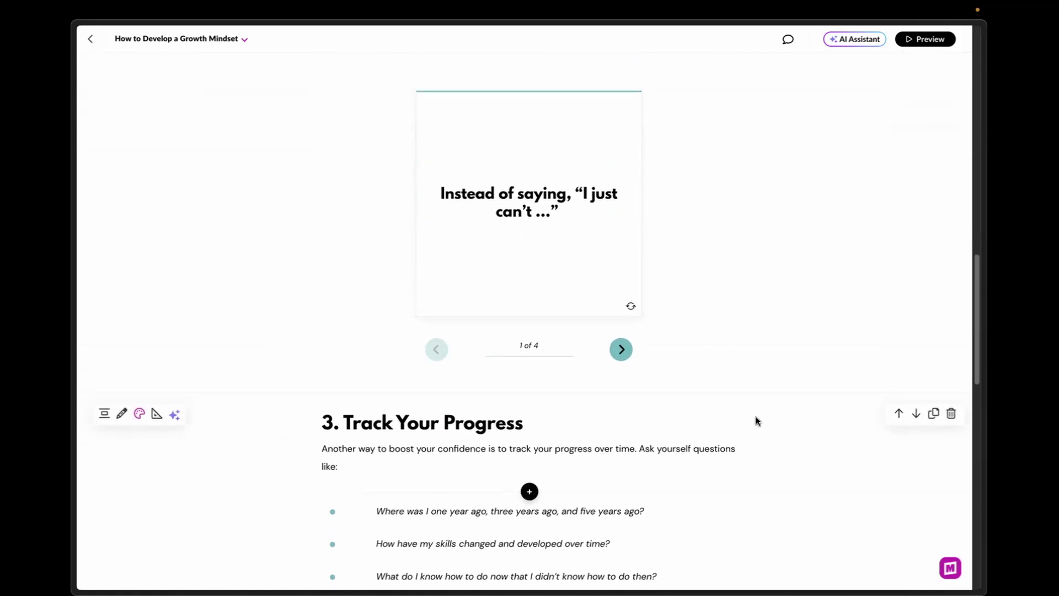
scroll(756, 421, "down", 2)
scroll(756, 422, "down", 2)
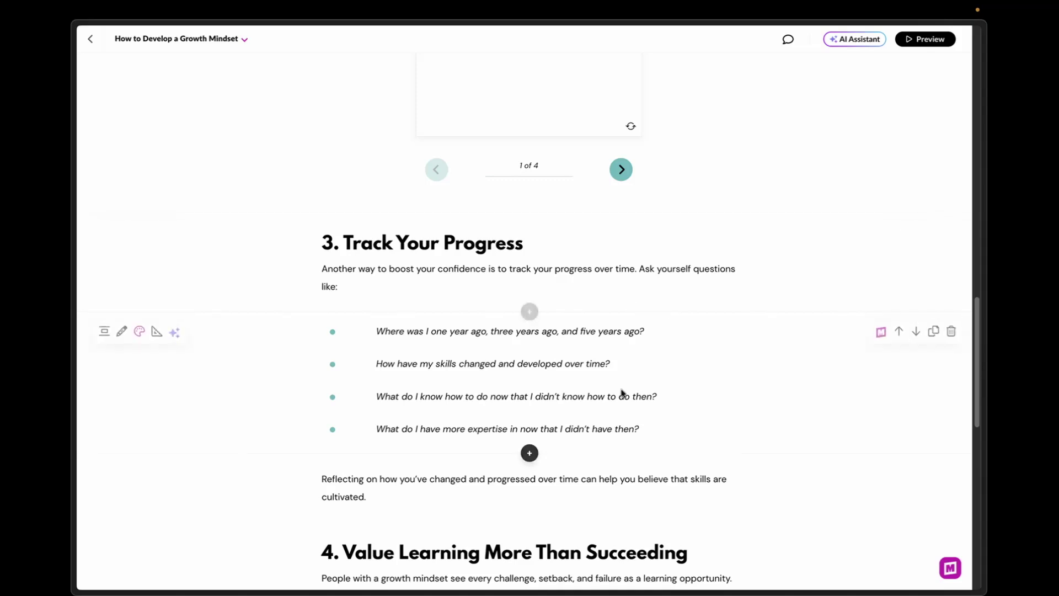
scroll(584, 454, "down", 2)
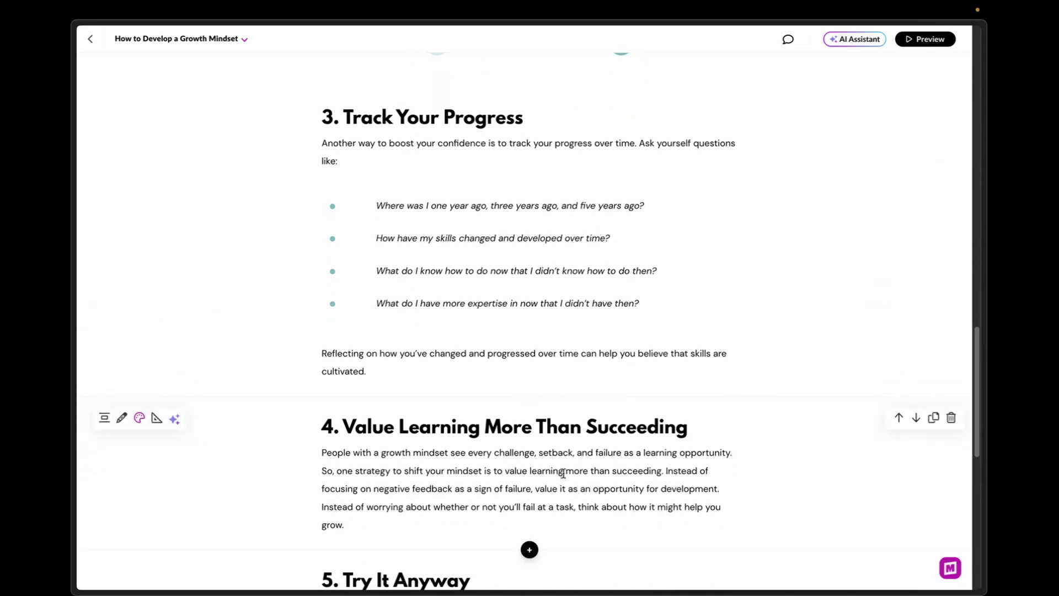
scroll(557, 432, "down", 2)
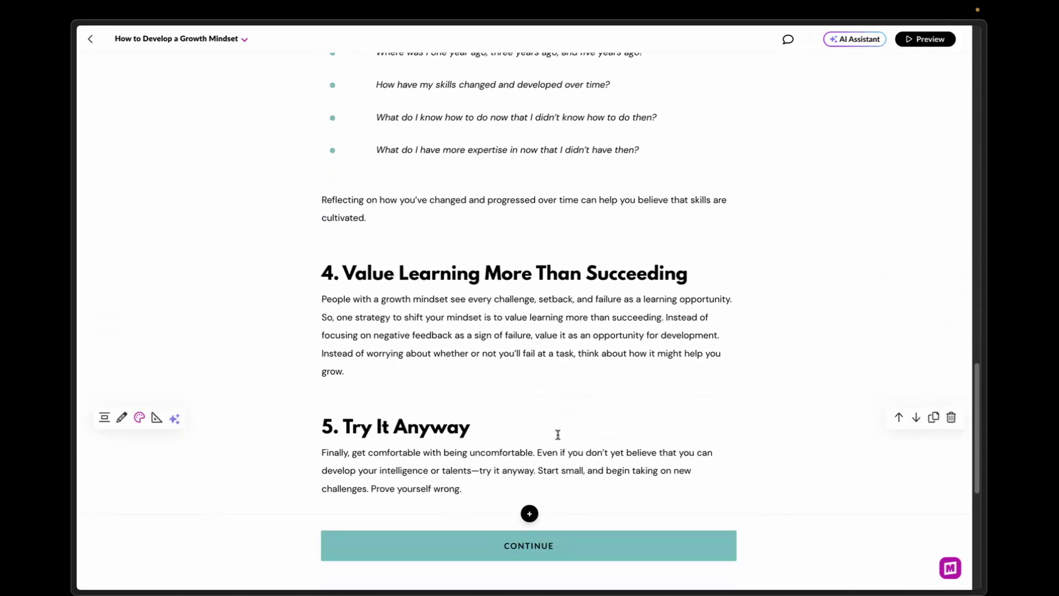
scroll(558, 434, "down", 2)
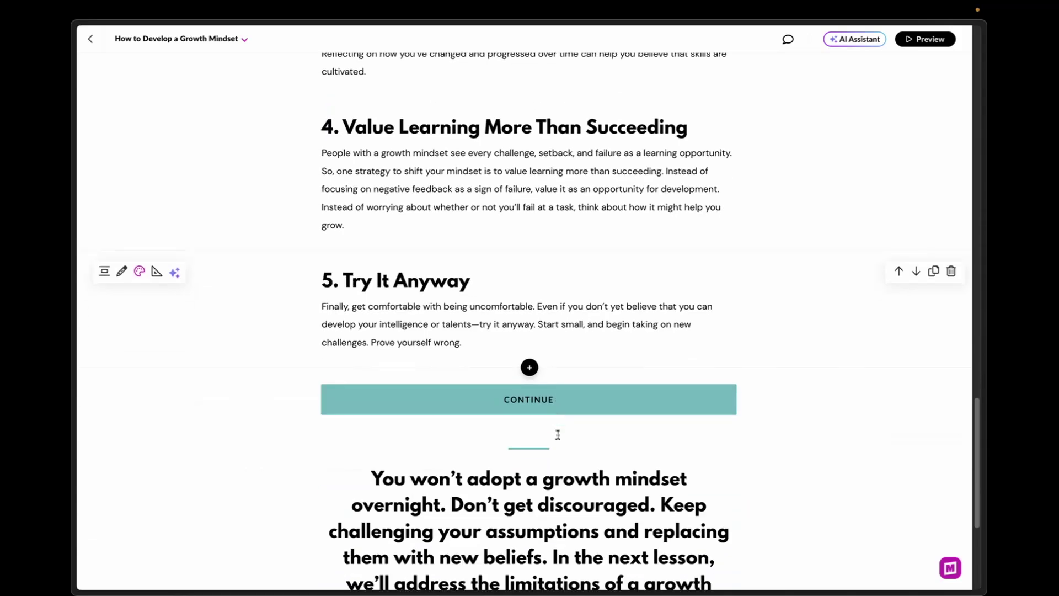
scroll(558, 435, "down", 1)
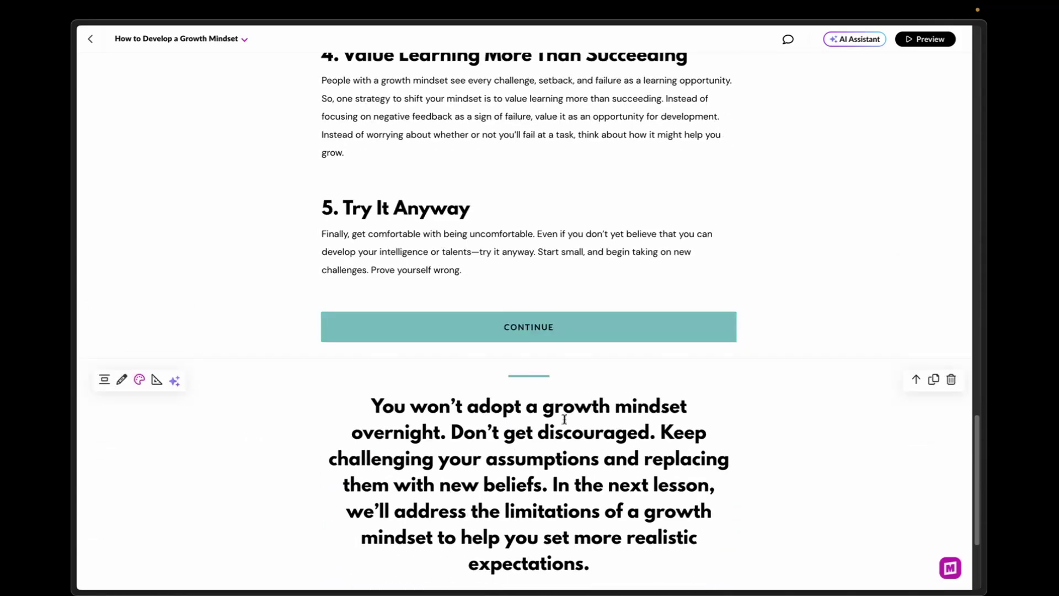
scroll(632, 396, "down", 1)
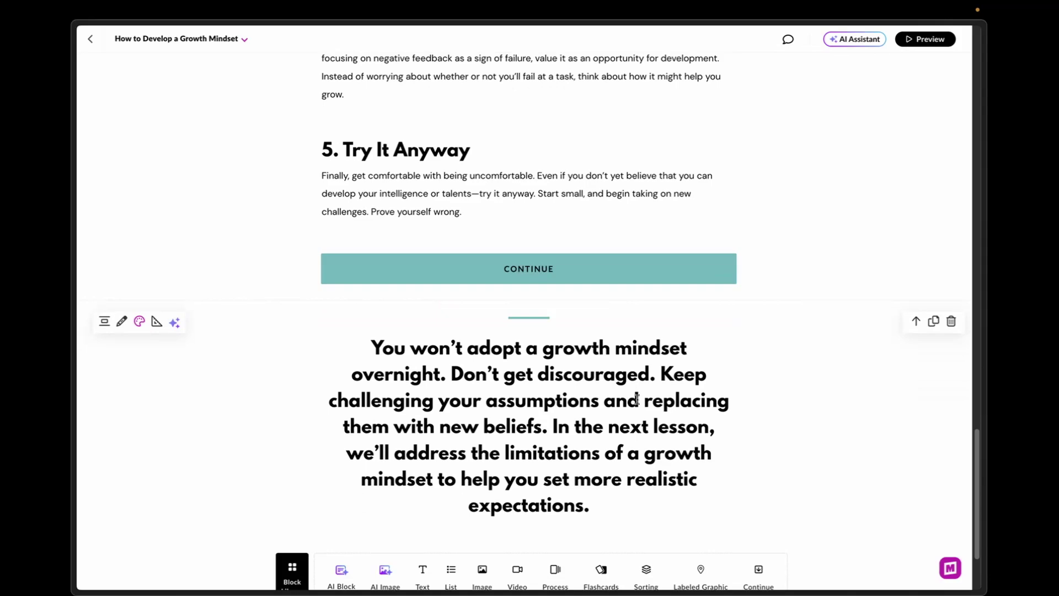
scroll(637, 398, "down", 1)
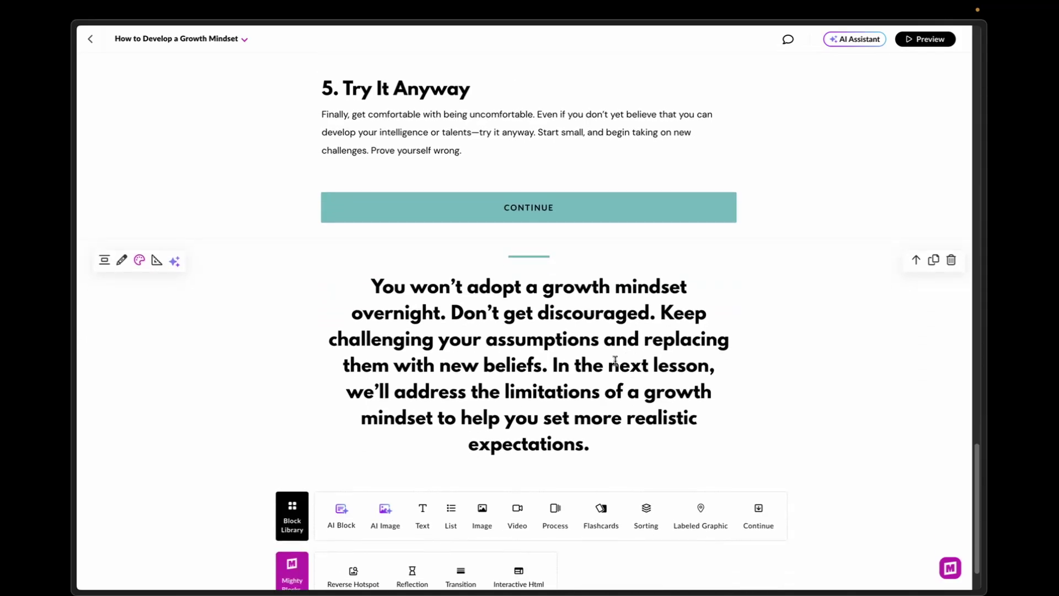
scroll(608, 374, "up", 20)
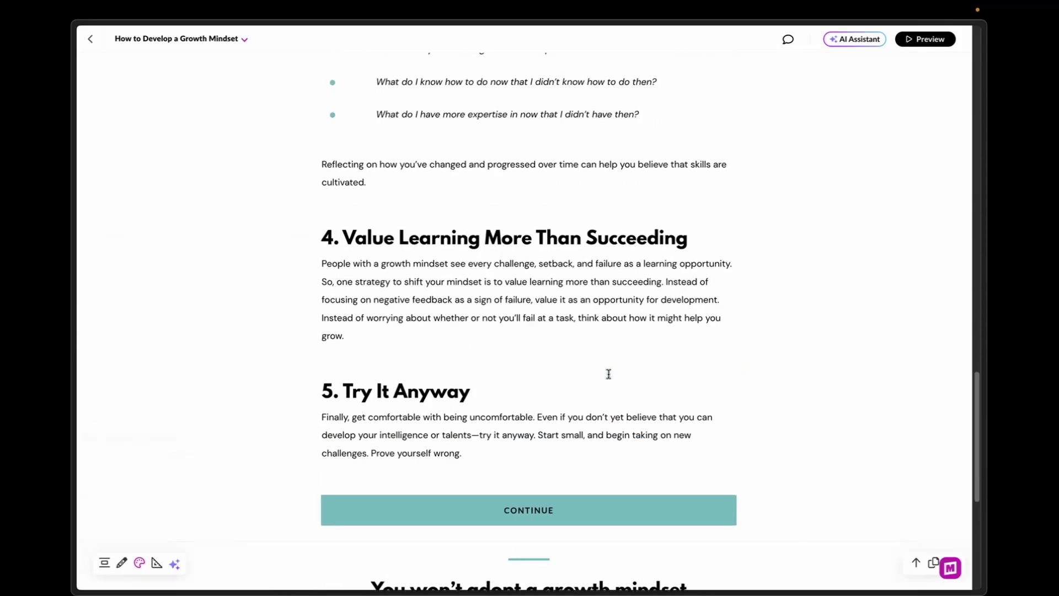
scroll(608, 373, "up", 7)
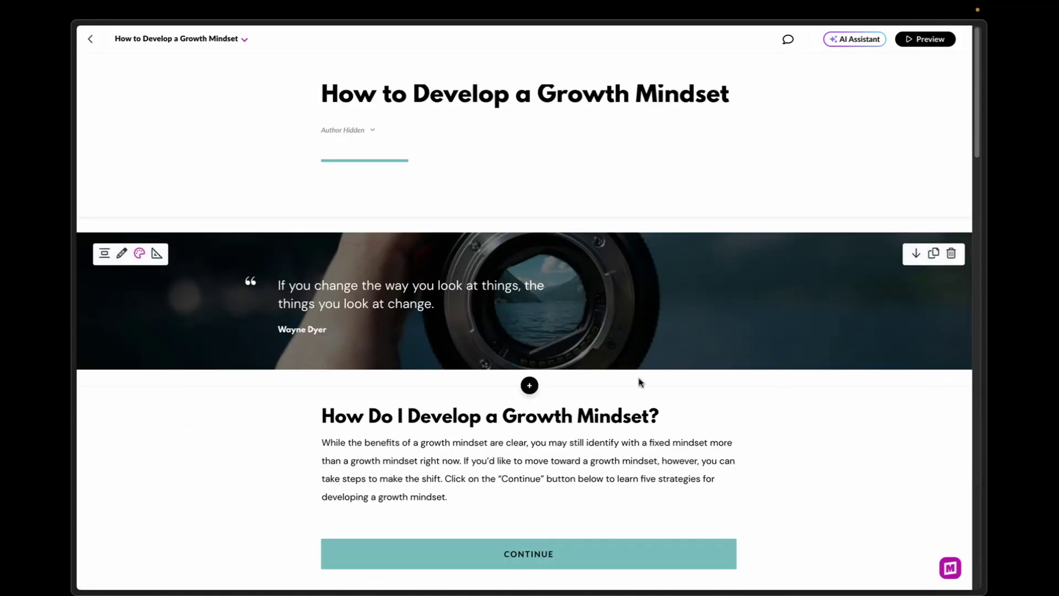
scroll(639, 382, "down", 4)
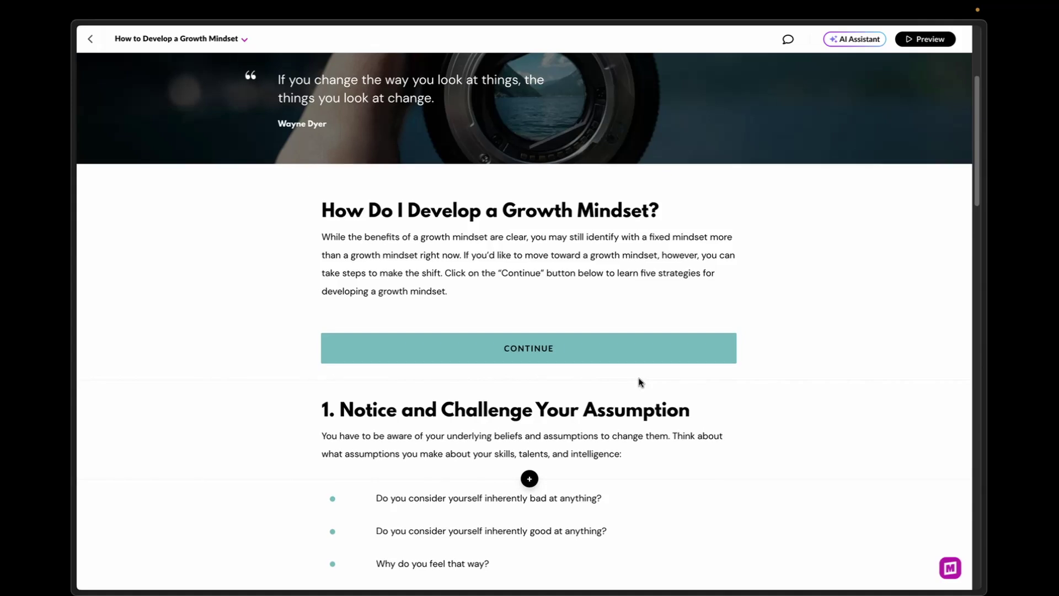
scroll(640, 381, "down", 1)
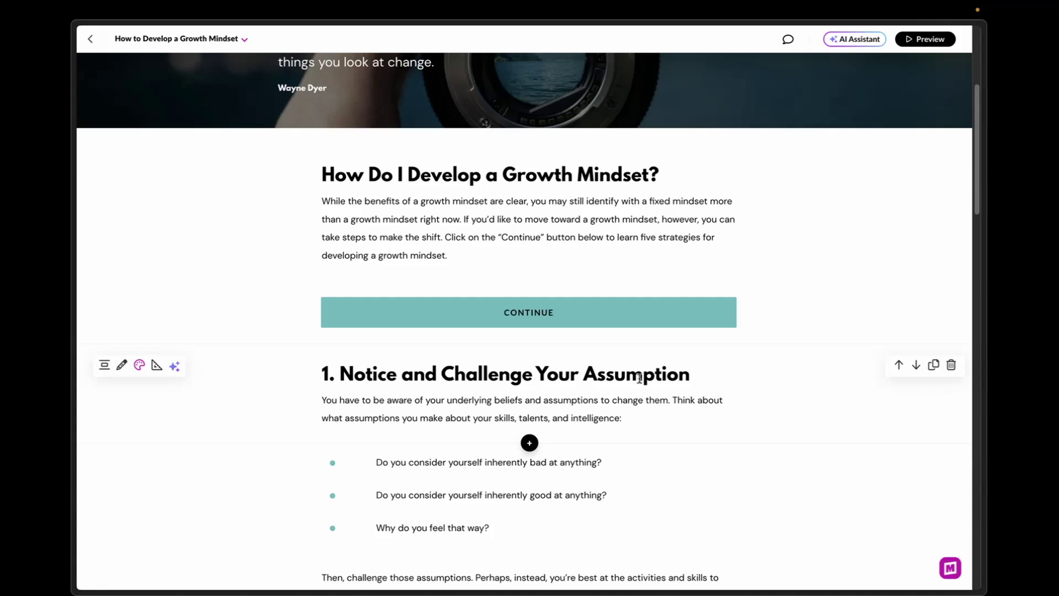
left_click_drag(321, 173, 681, 178)
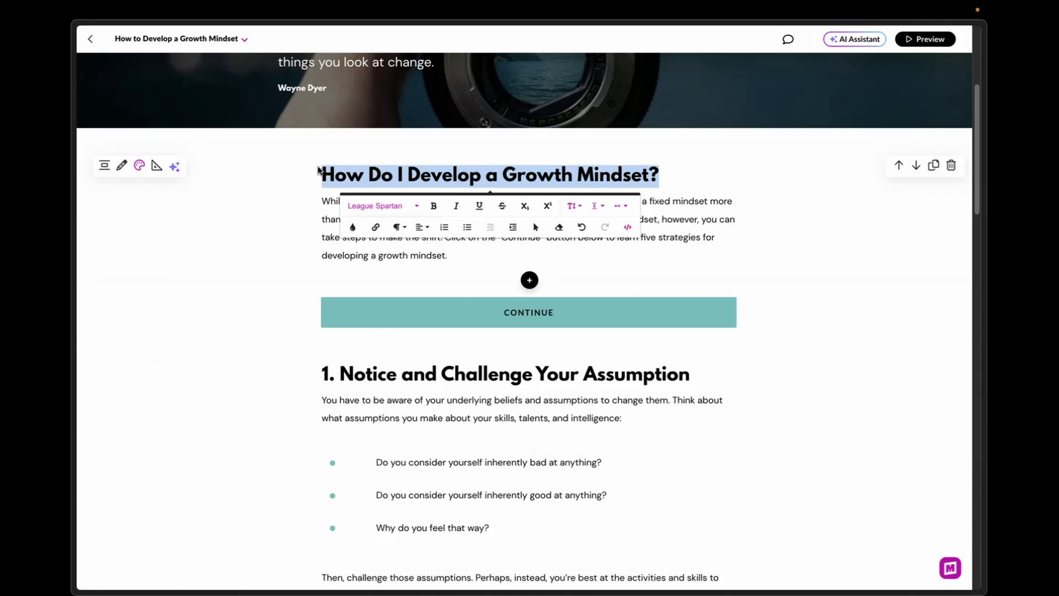
scroll(425, 372, "down", 5)
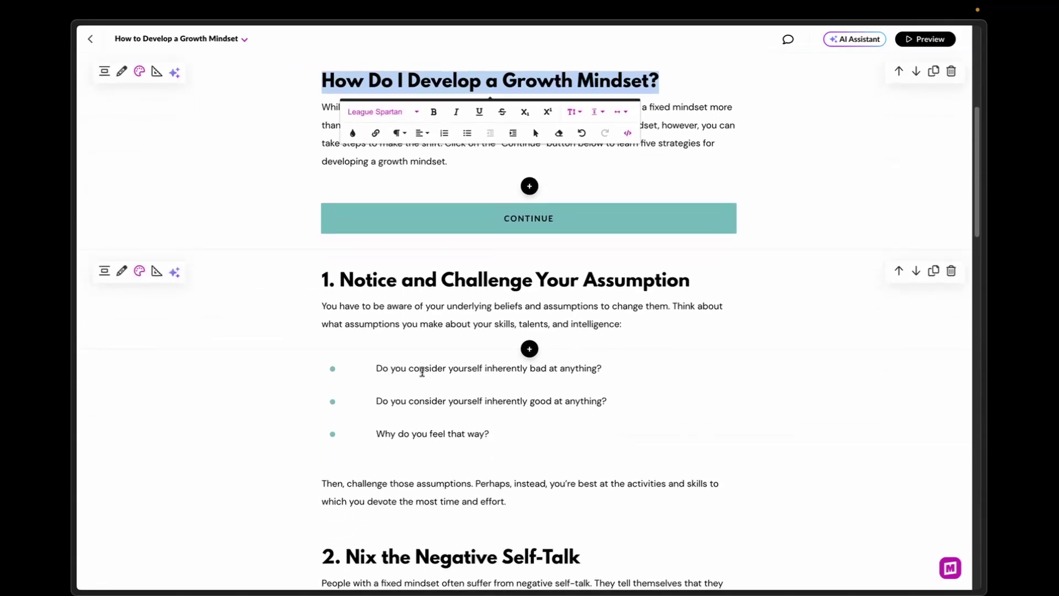
scroll(465, 386, "up", 6)
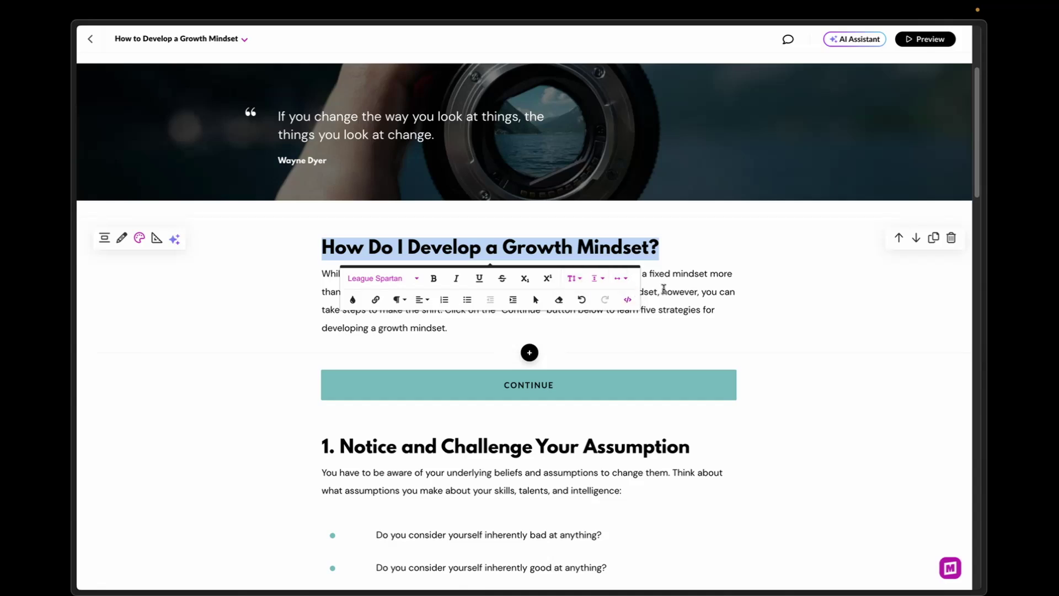
left_click(574, 278)
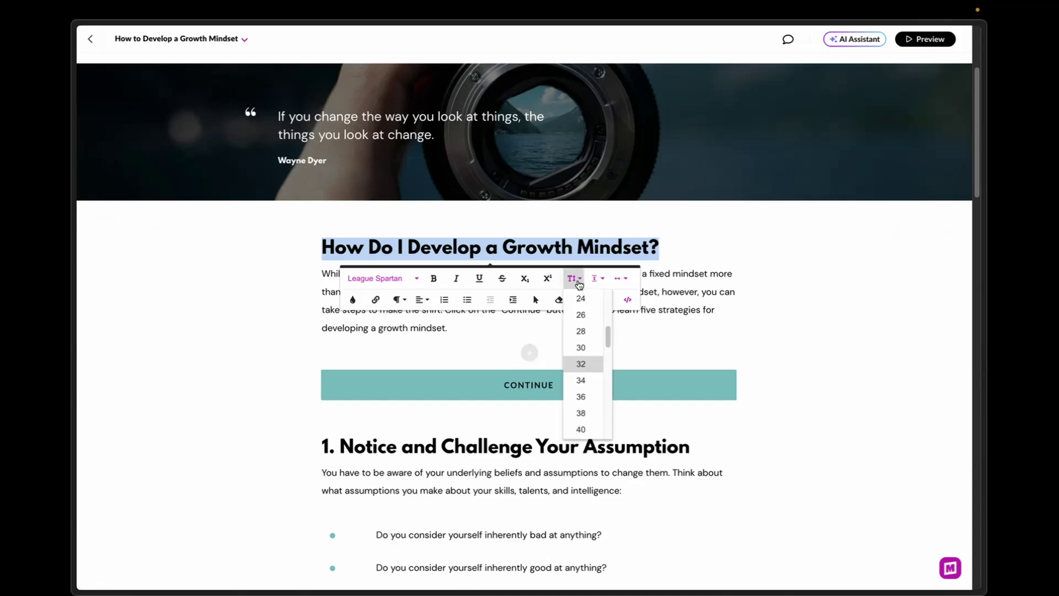
scroll(596, 369, "down", 5)
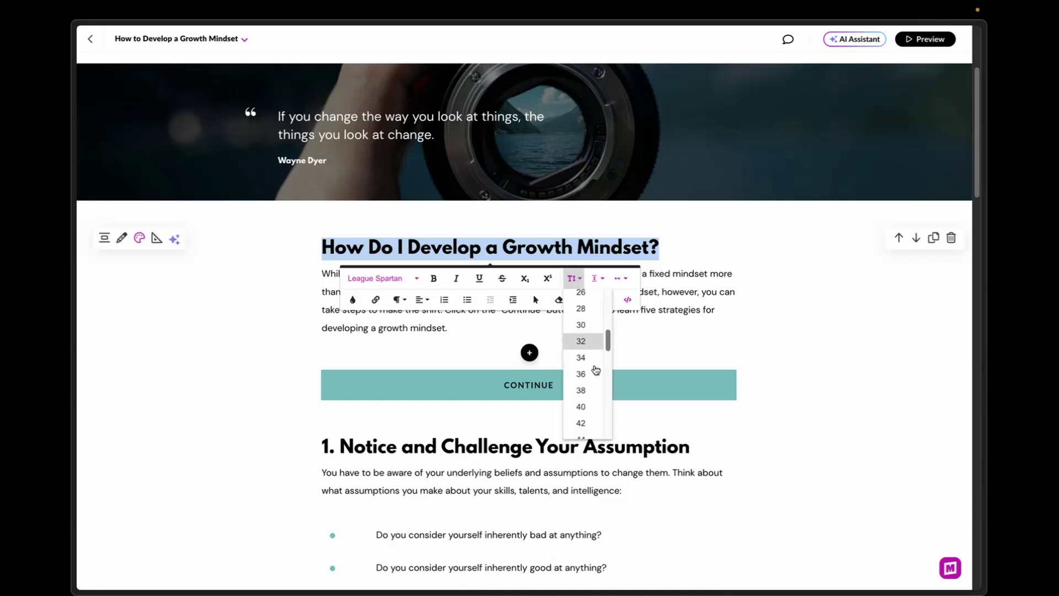
scroll(593, 371, "down", 1)
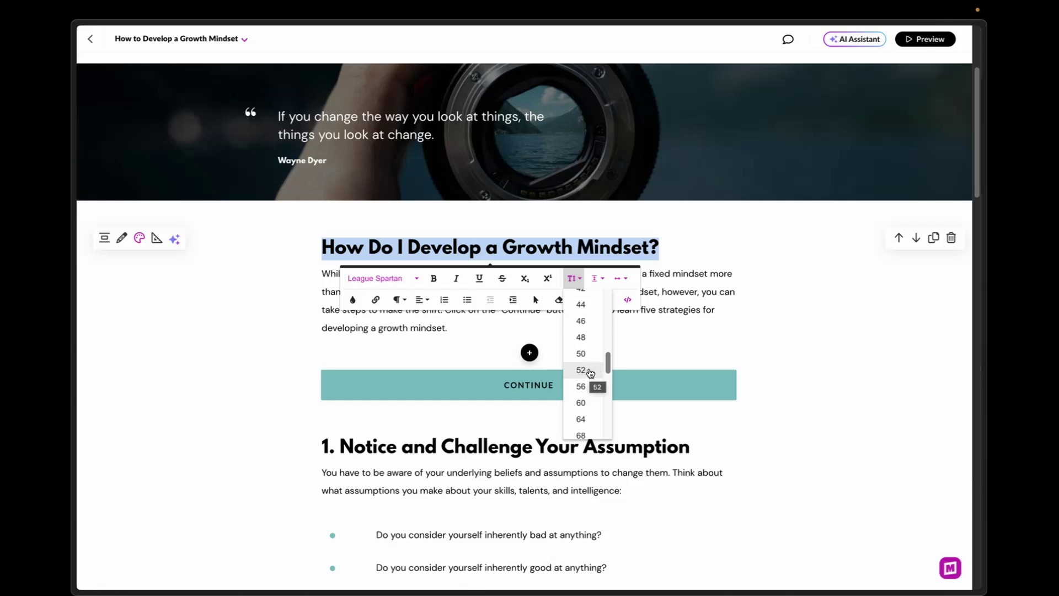
scroll(589, 386, "down", 1)
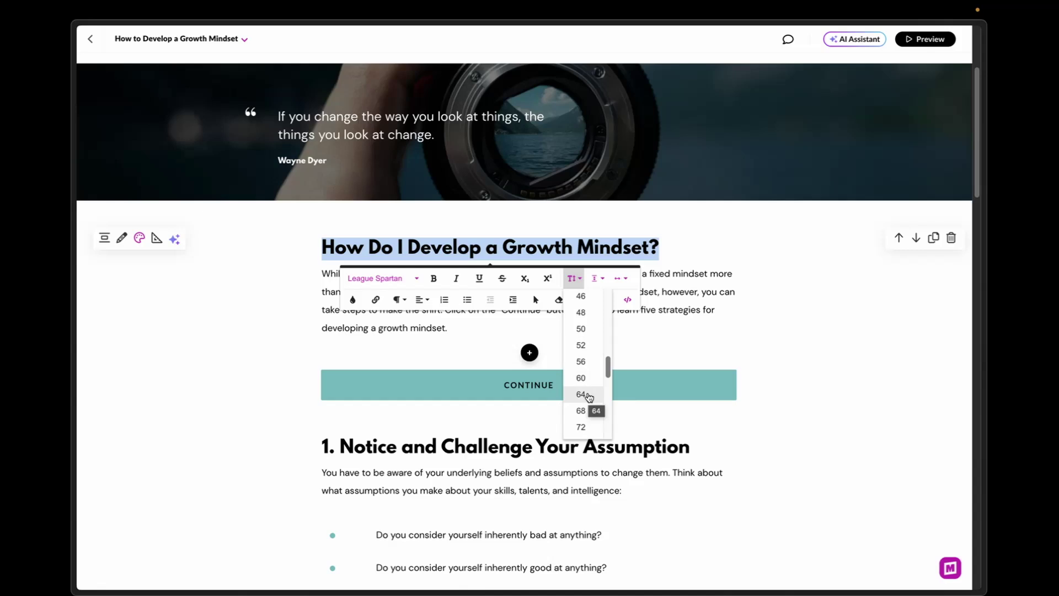
left_click(589, 395)
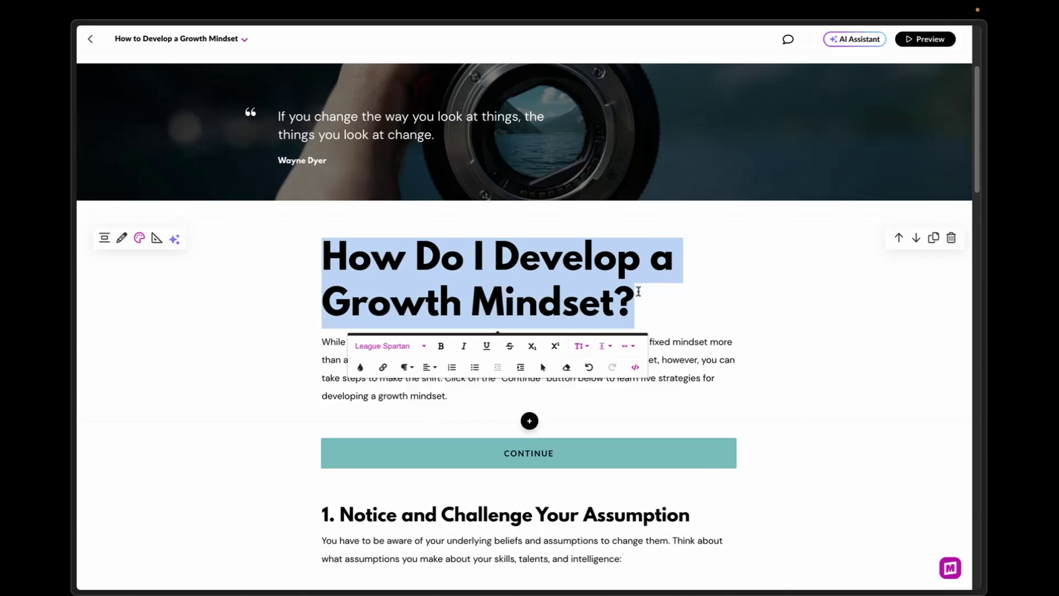
Set the heading's line height to 1.3 and bring up the block's Format settings
left_click_drag(639, 301, 286, 265)
left_click(605, 346)
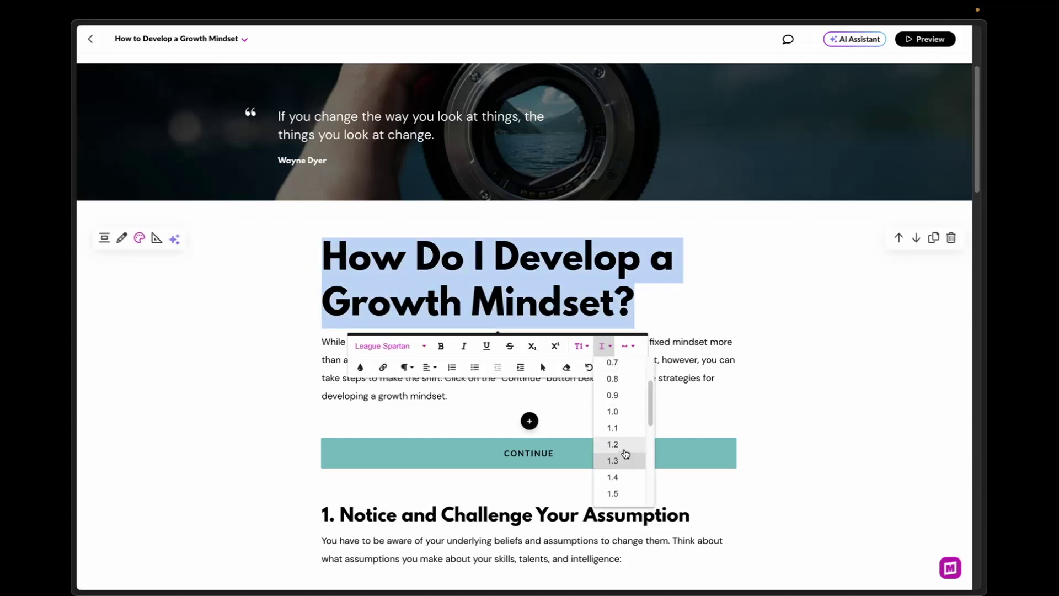
left_click(617, 444)
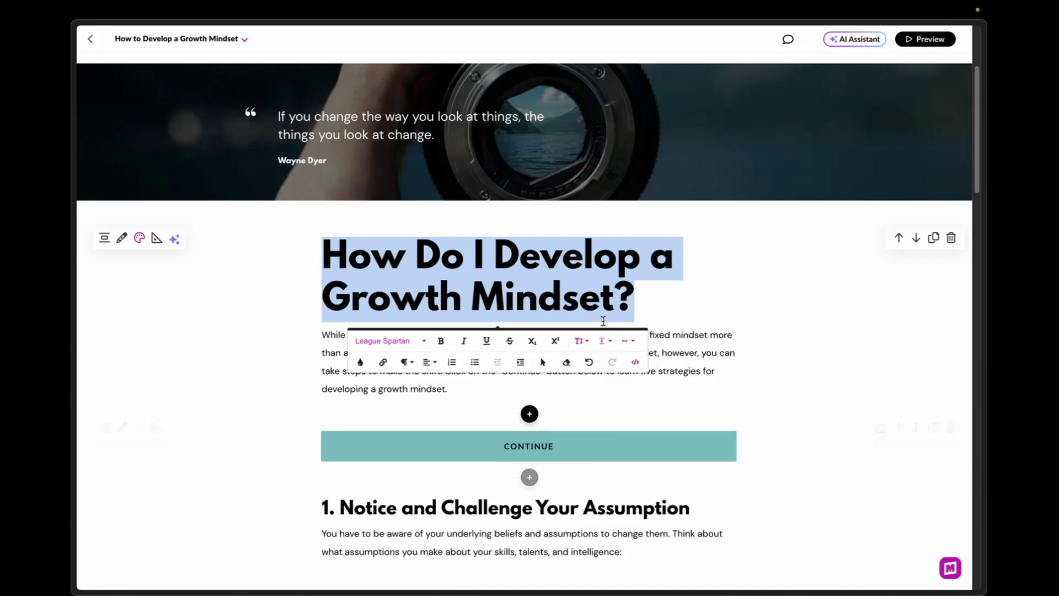
left_click(605, 341)
left_click(620, 455)
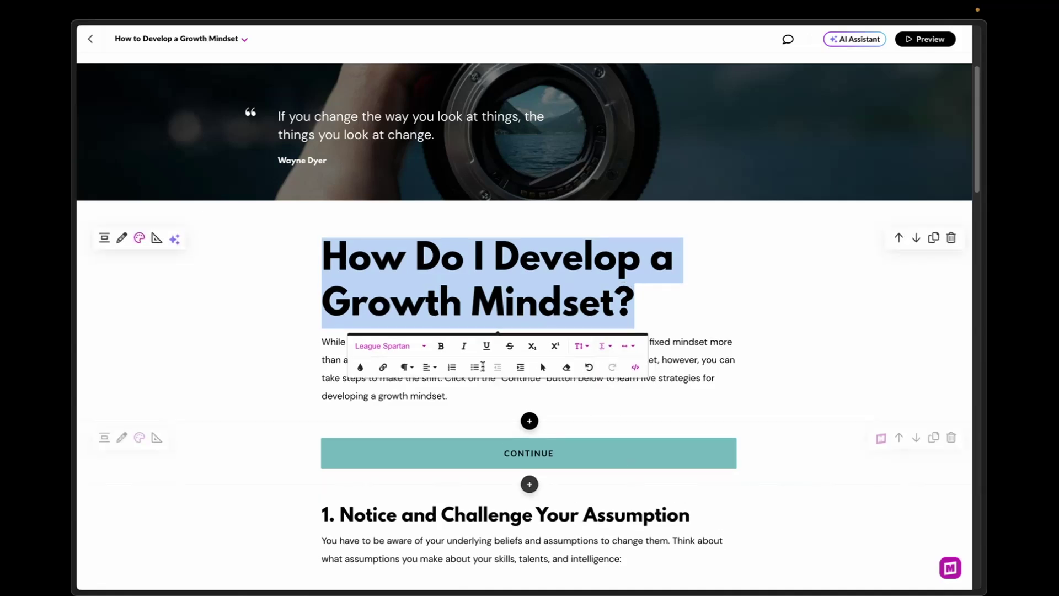
left_click(230, 312)
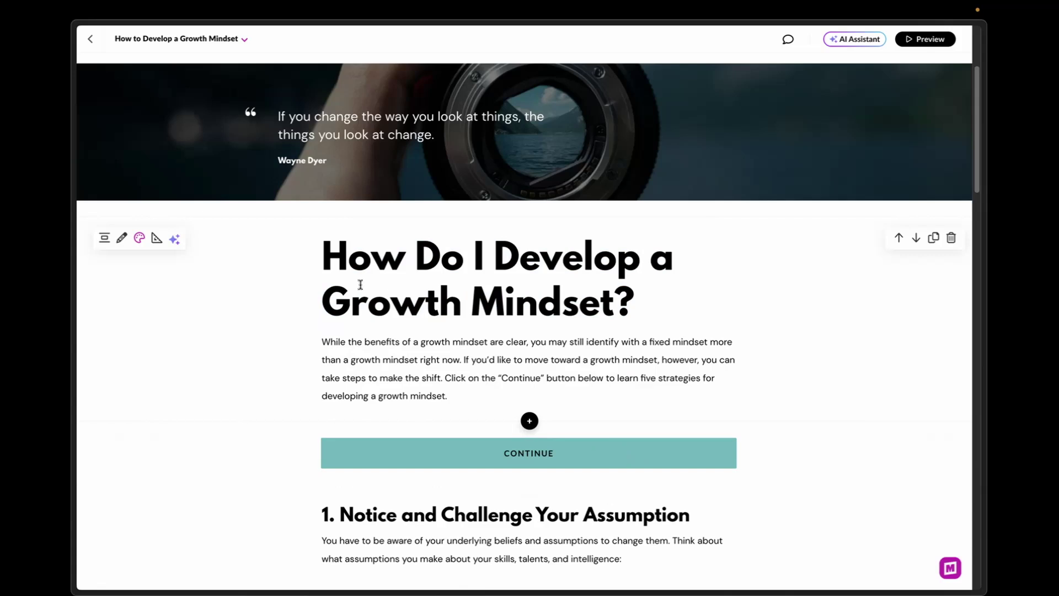
left_click(156, 237)
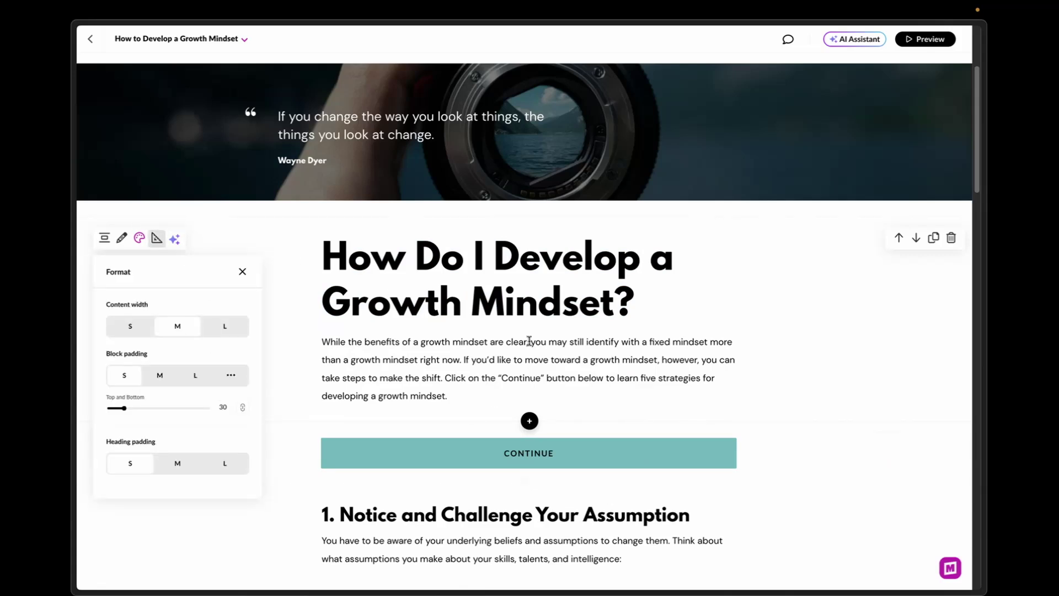
Unlink the heading block's padding and raise its top padding to 80, keeping bottom at 30
scroll(521, 343, "down", 1)
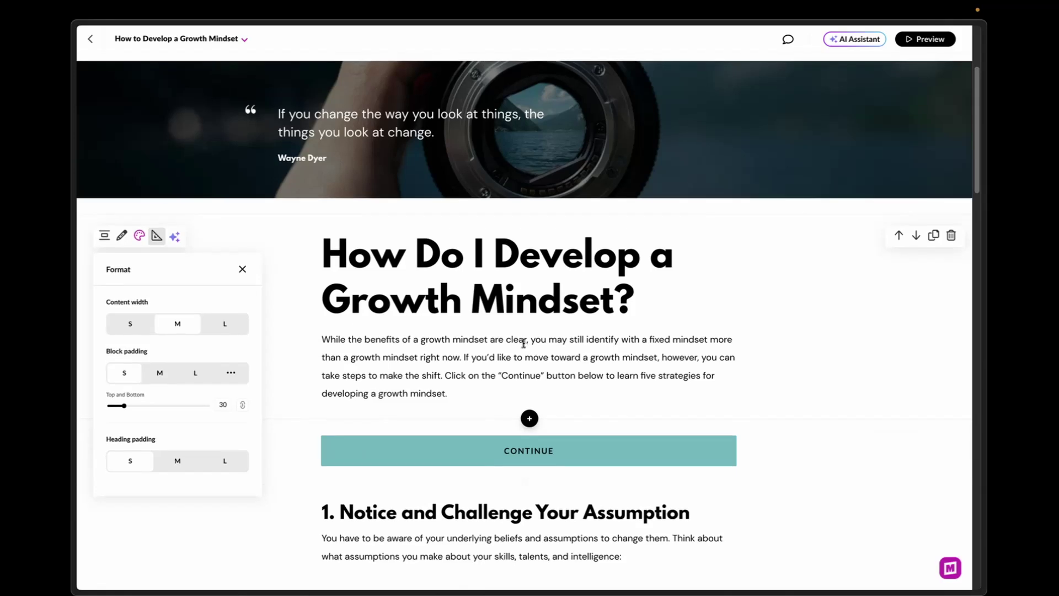
left_click(243, 403)
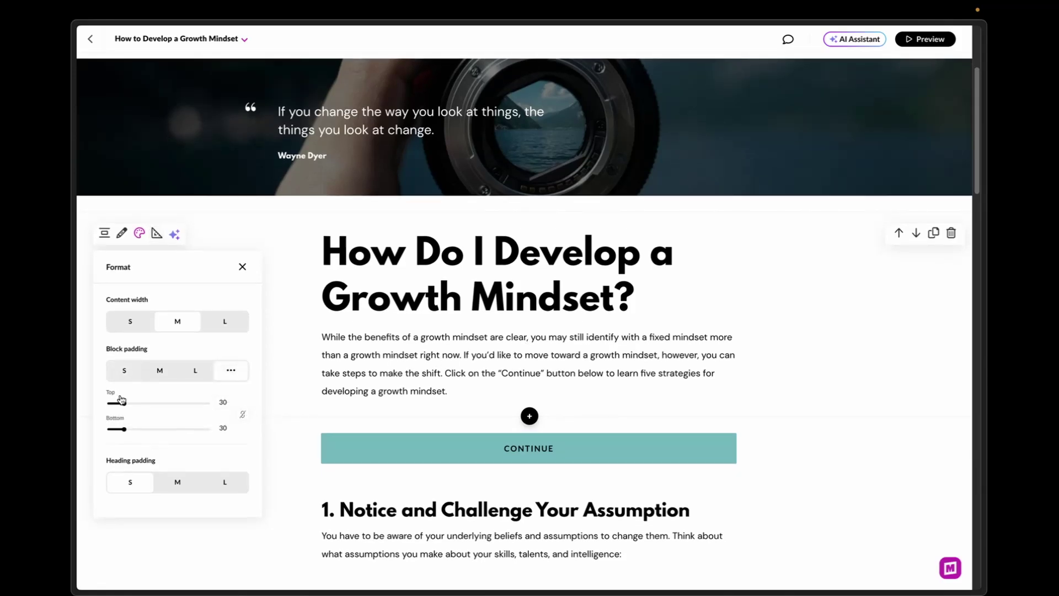
left_click_drag(124, 403, 149, 405)
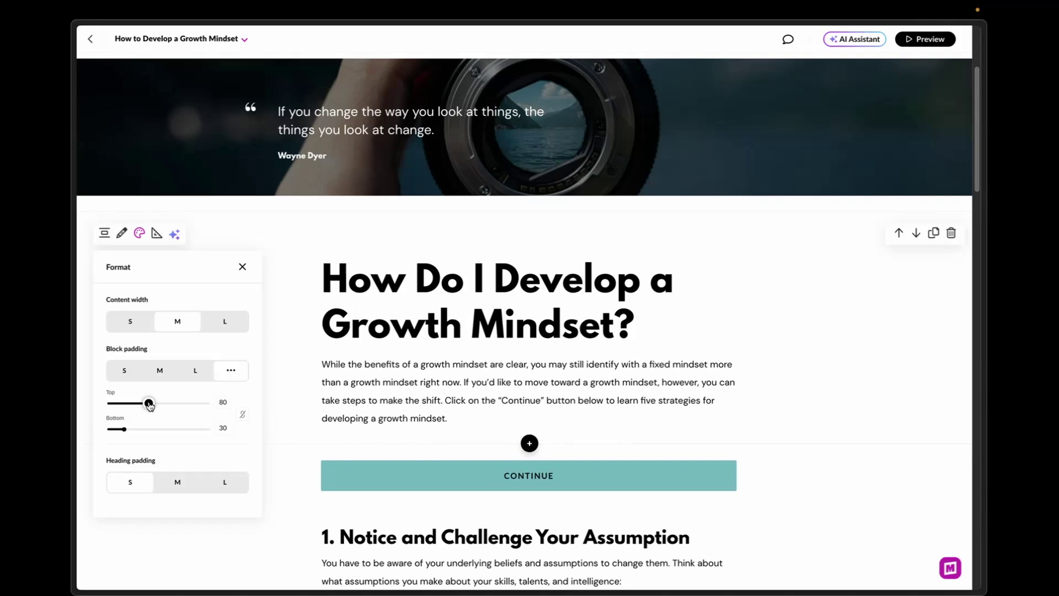
scroll(375, 436, "down", 1)
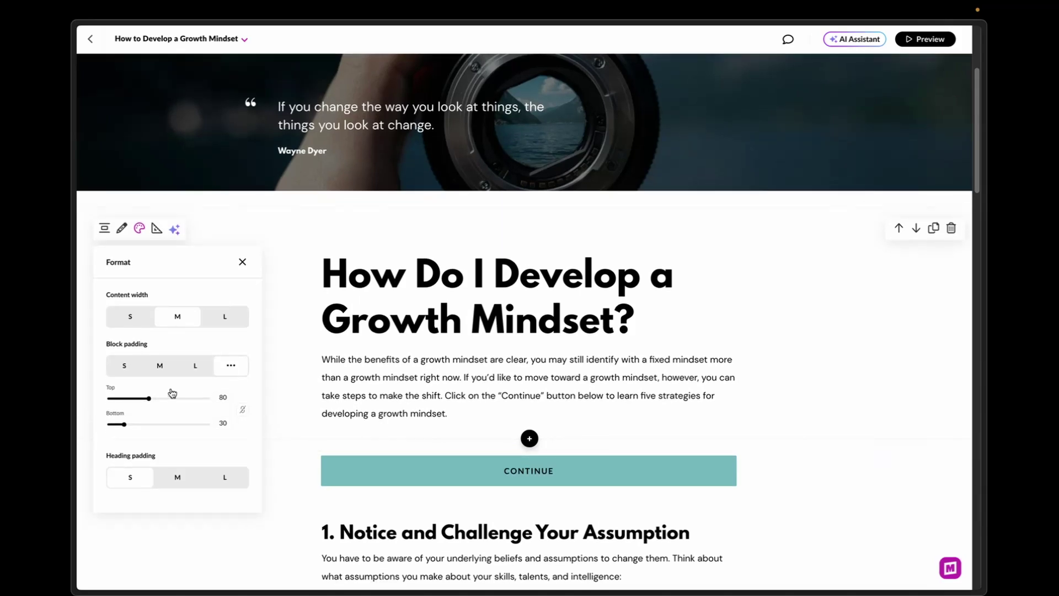
scroll(508, 313, "down", 2)
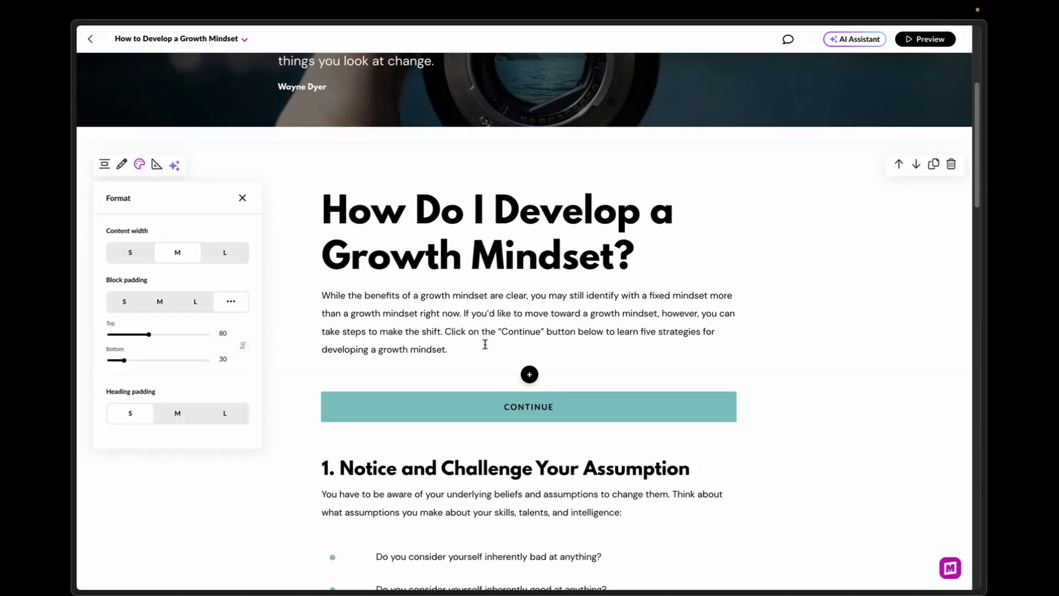
scroll(409, 189, "up", 2)
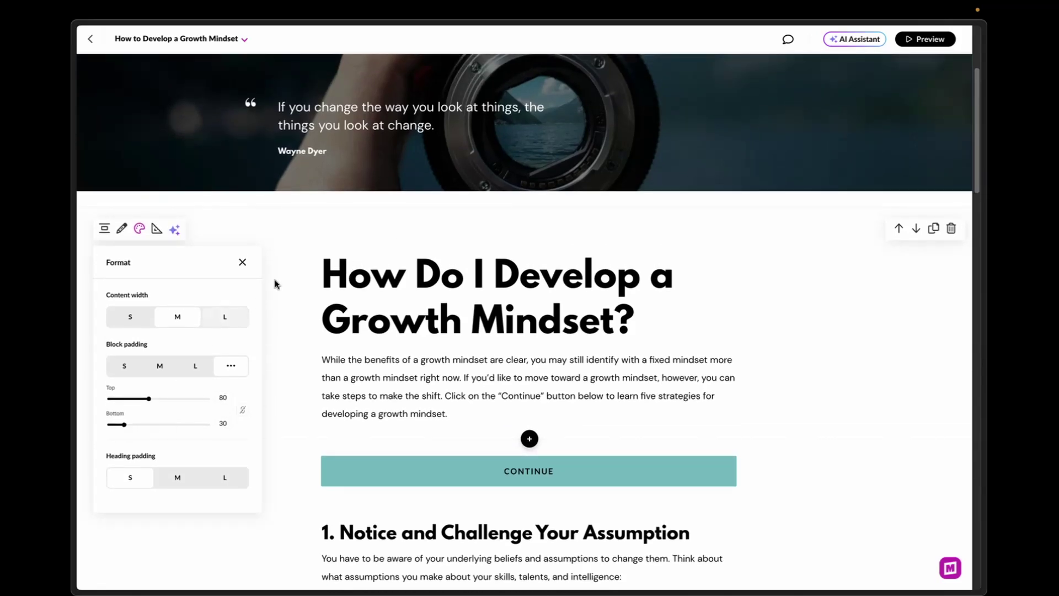
scroll(208, 366, "down", 1)
scroll(207, 366, "down", 1)
left_click(338, 354)
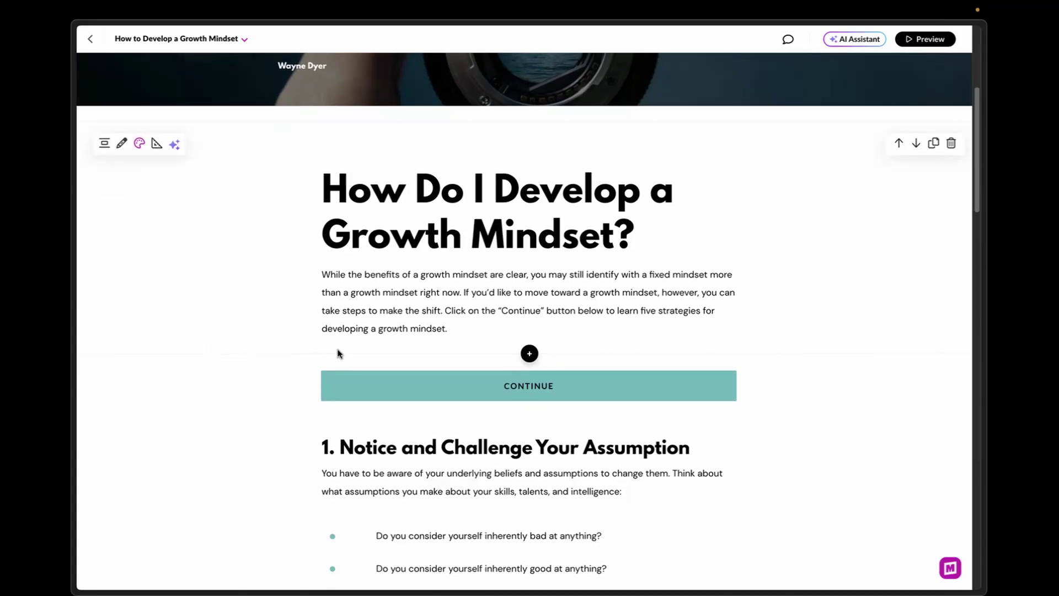
scroll(782, 409, "down", 4)
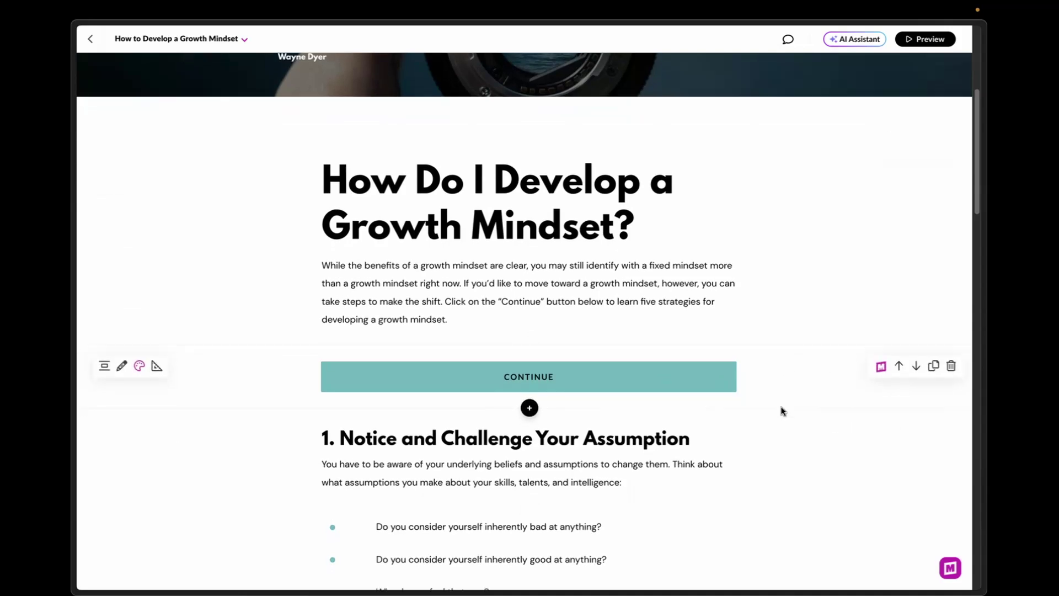
scroll(780, 407, "down", 1)
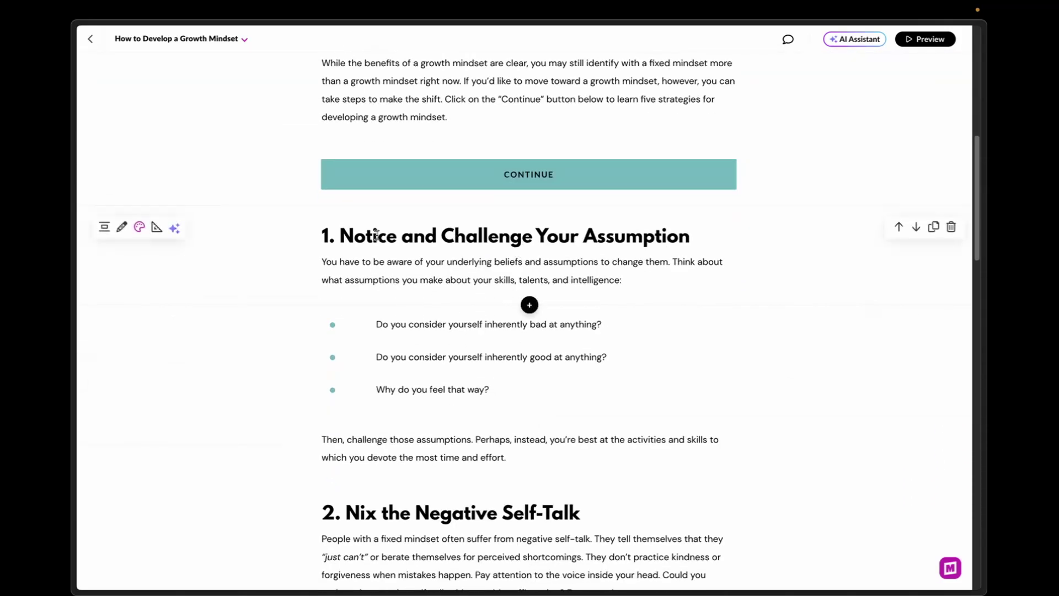
left_click_drag(323, 236, 693, 238)
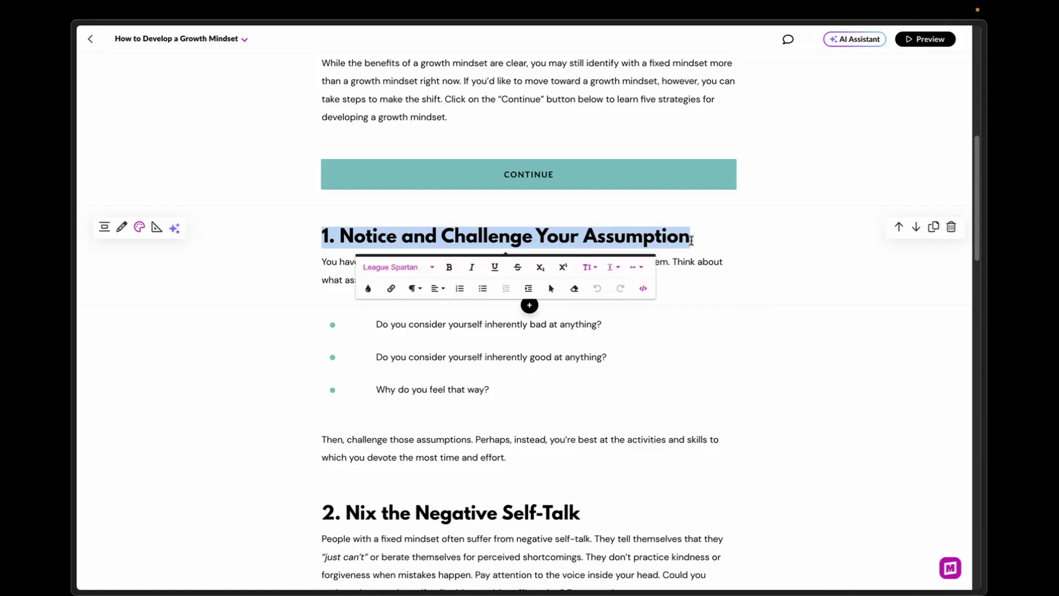
Deselect the section 1 heading and open the bullet list's Mighty Mod settings
left_click(706, 231)
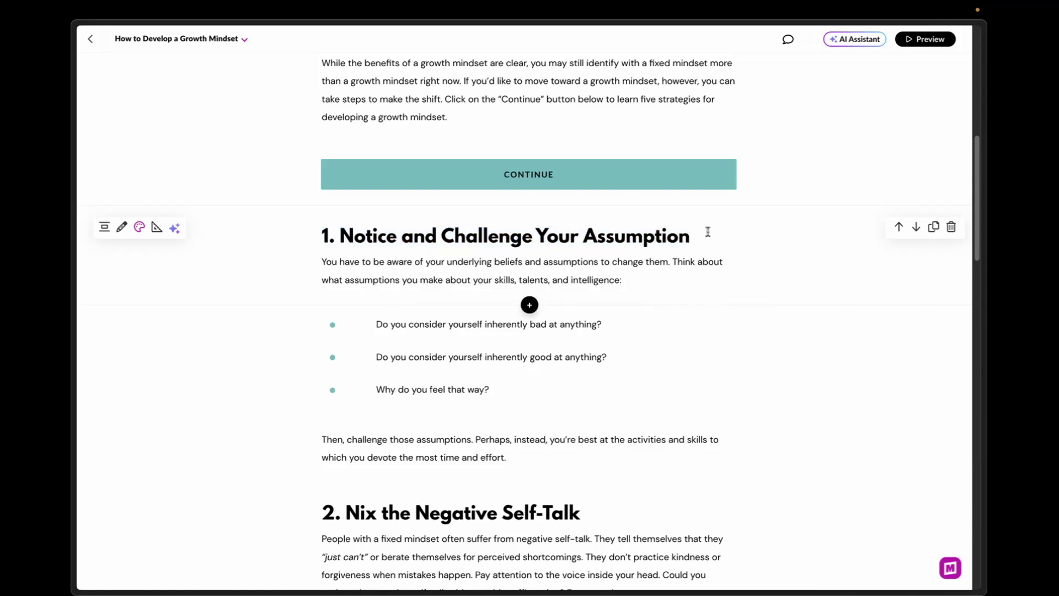
scroll(671, 272, "down", 1)
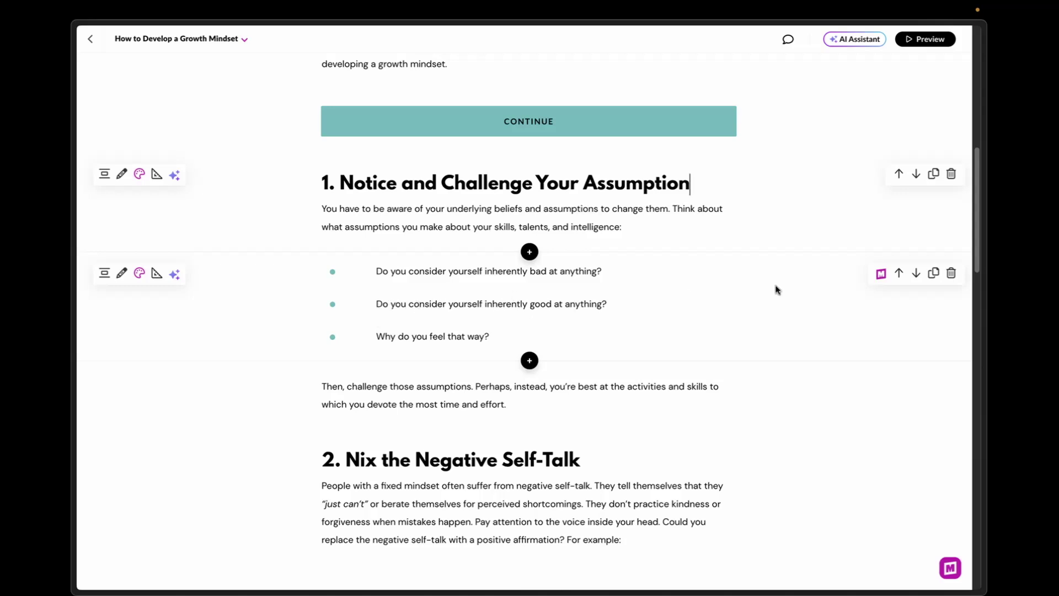
left_click(881, 273)
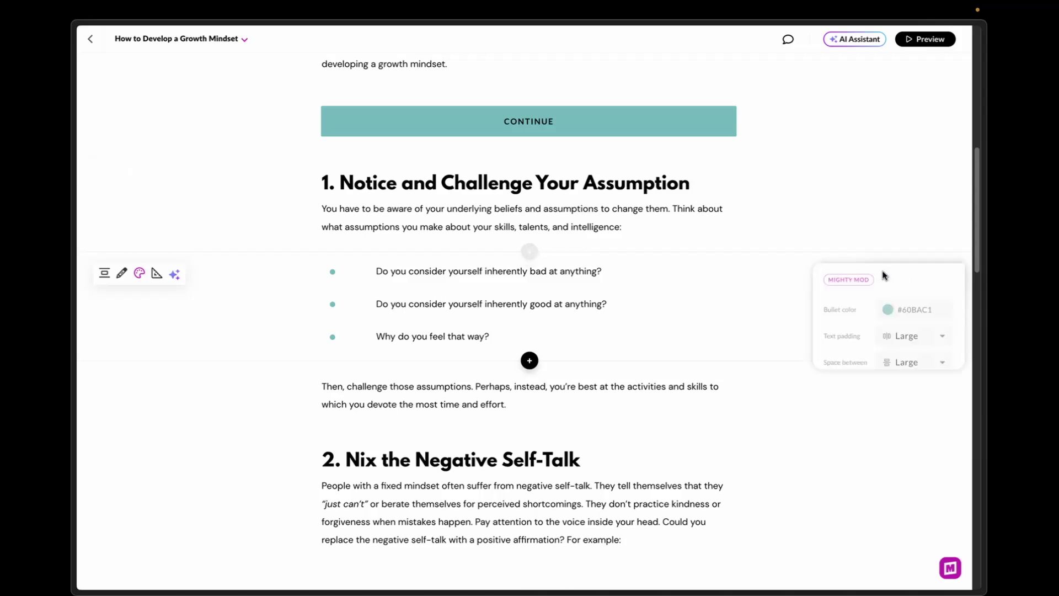
Try Medium bullet size, then keep the bullet size at Small
left_click(933, 389)
left_click(882, 417)
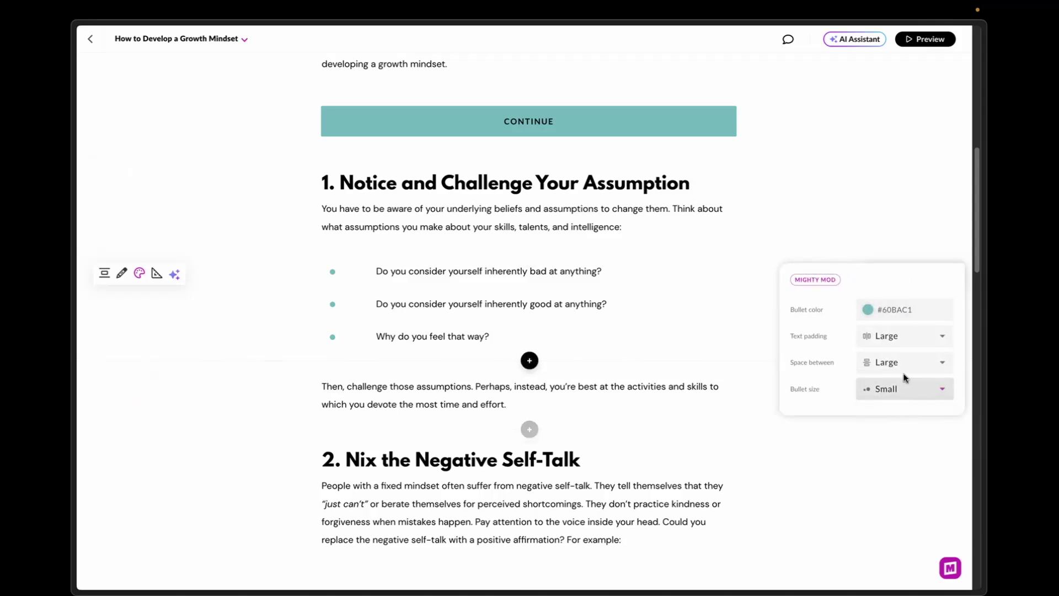
left_click(908, 388)
left_click(905, 438)
left_click(906, 392)
left_click(907, 417)
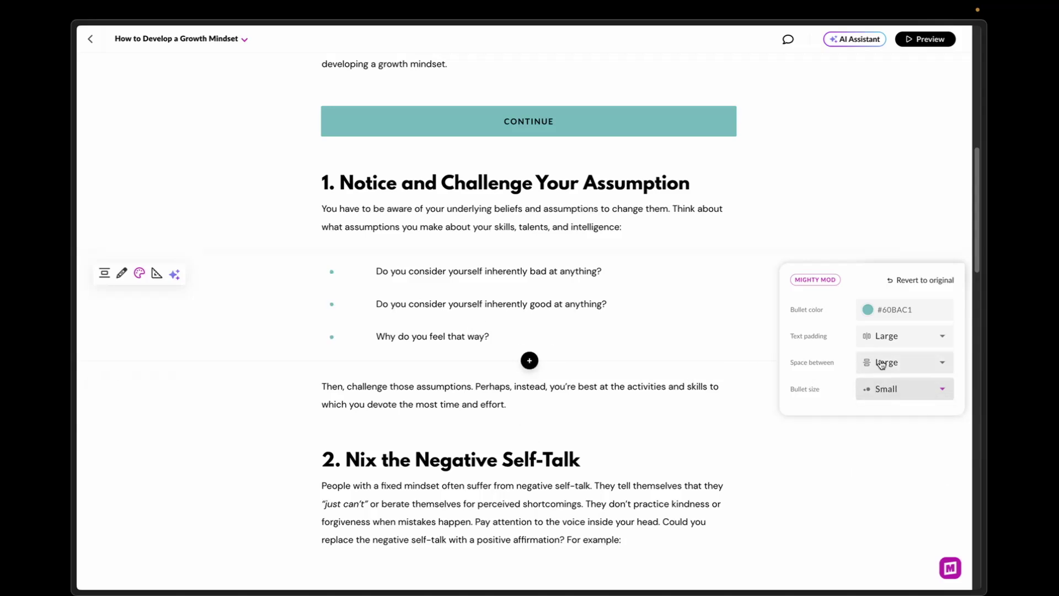
Set the list's text padding to Small and the space between items to Medium
left_click(920, 339)
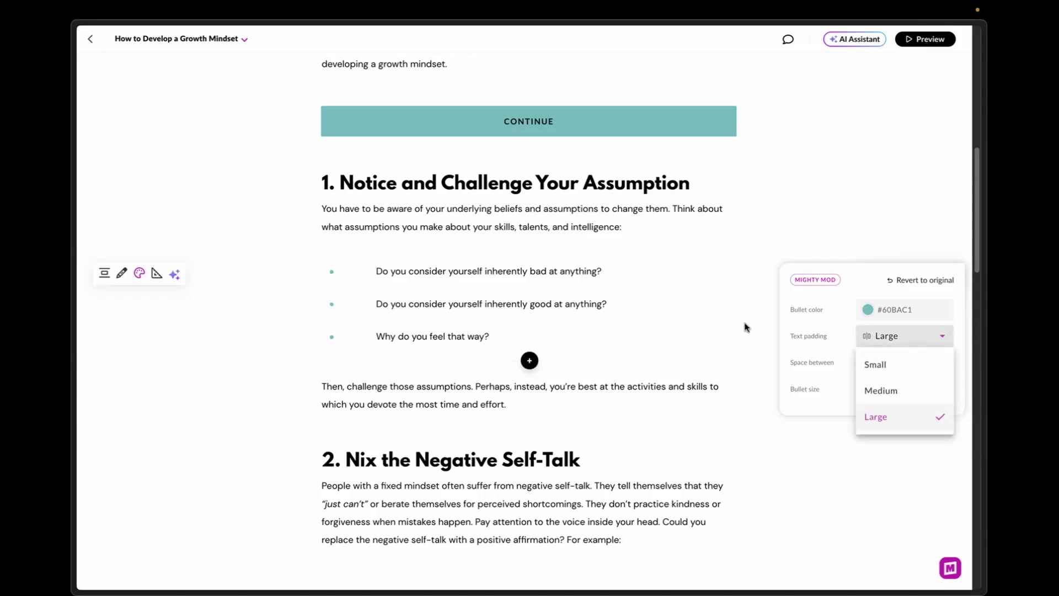
left_click(362, 285)
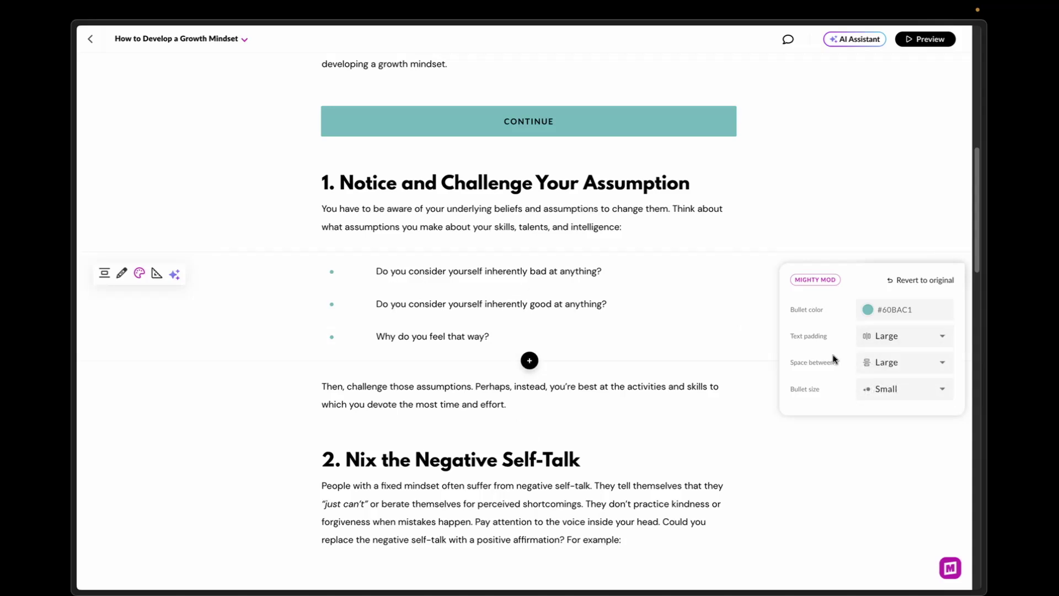
left_click(901, 343)
left_click(902, 368)
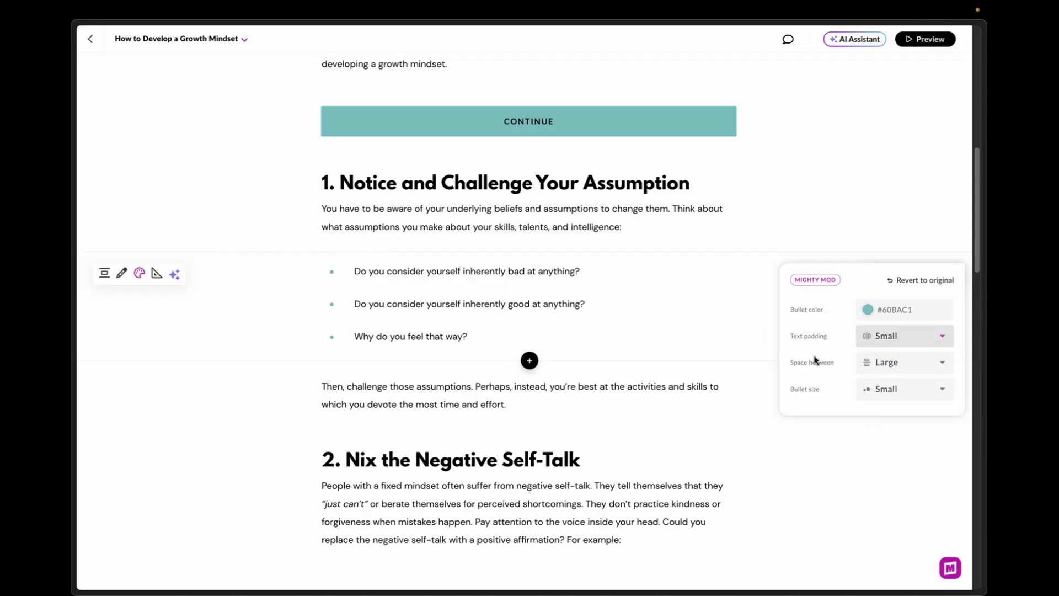
left_click(911, 364)
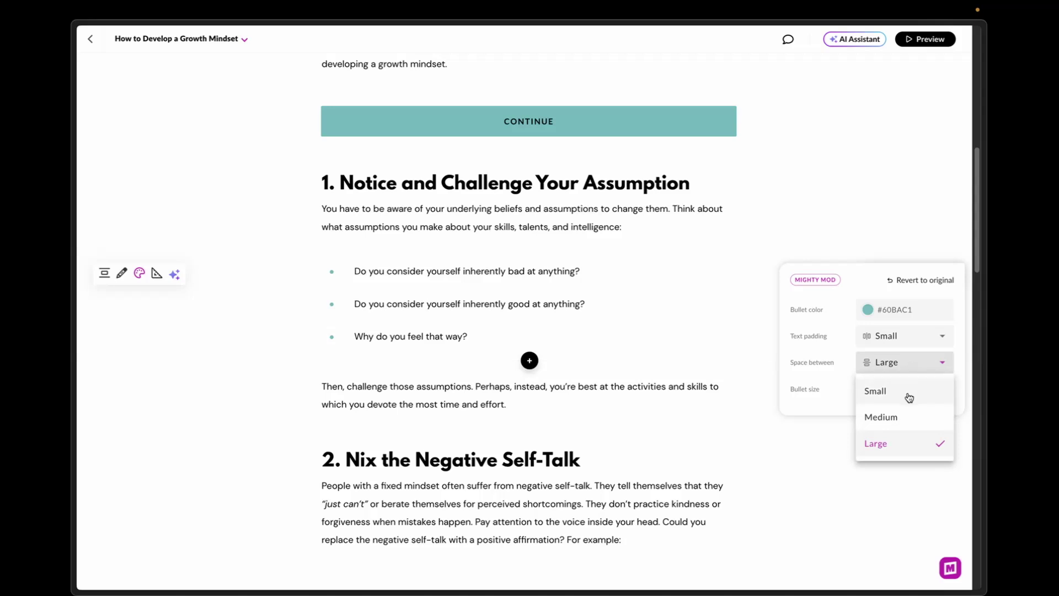
left_click(905, 415)
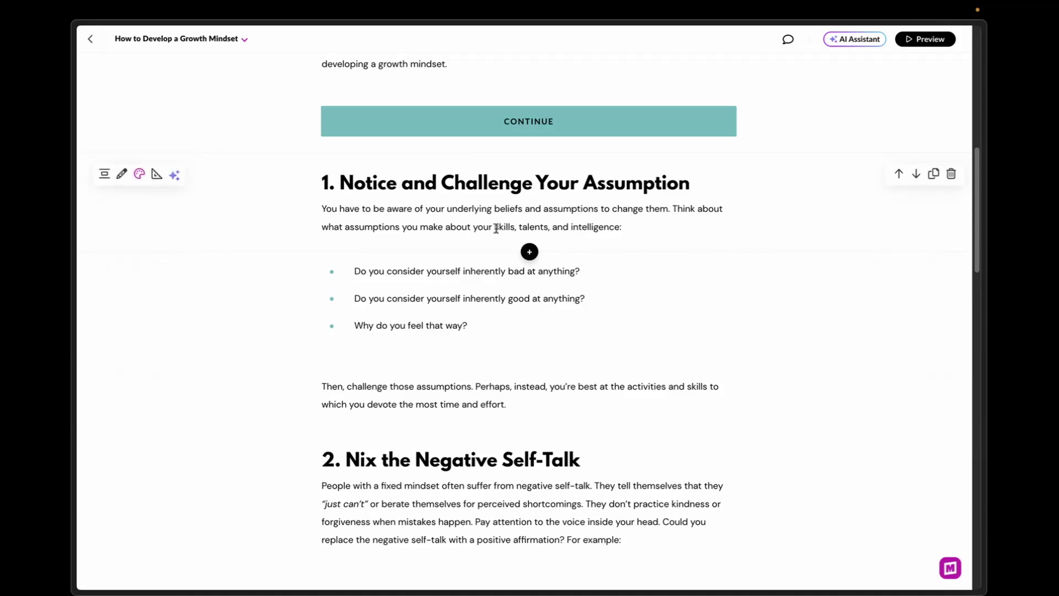
Reduce the section 1 heading block's bottom padding to 10 and the bullet list's to 0
scroll(477, 368, "down", 1)
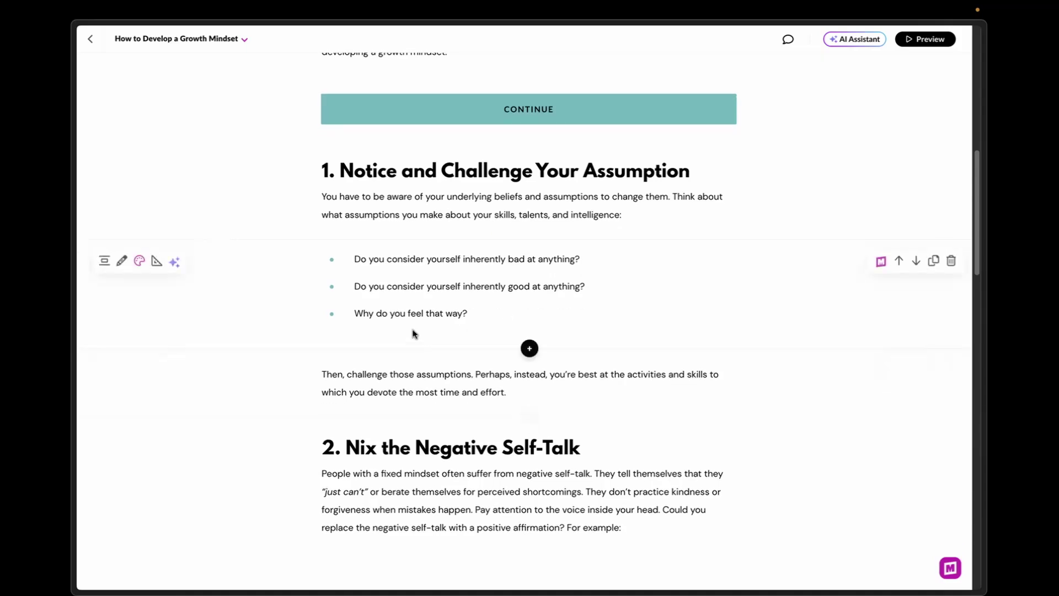
left_click(418, 375)
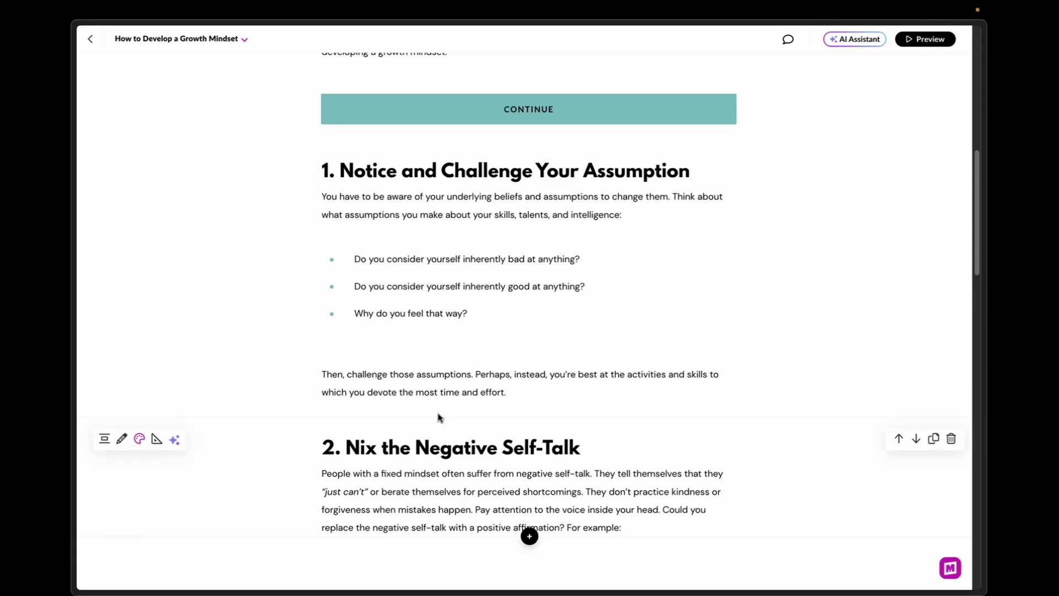
left_click(157, 162)
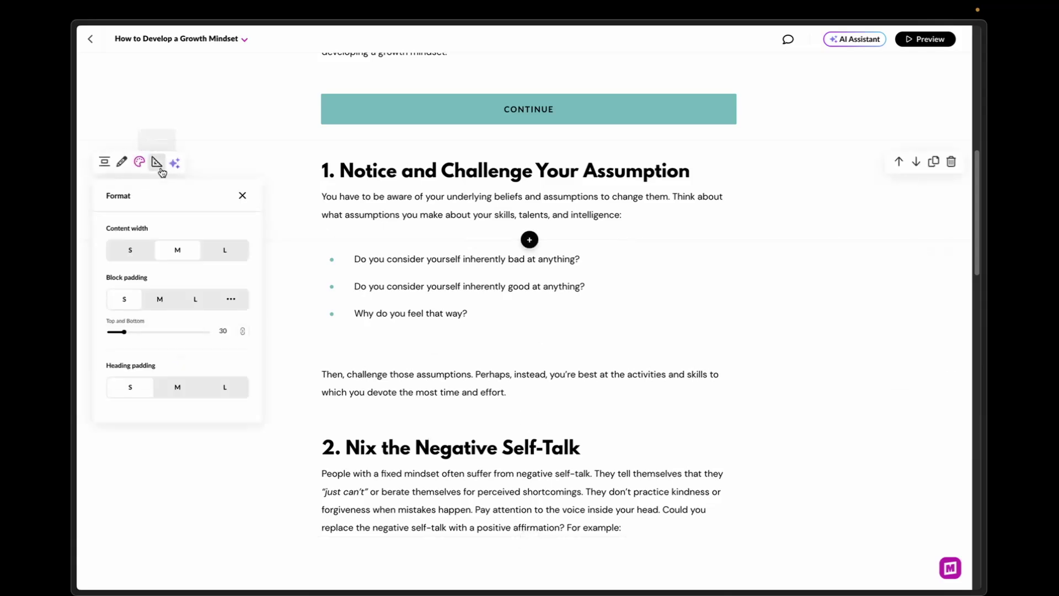
left_click(242, 331)
left_click_drag(125, 360, 114, 359)
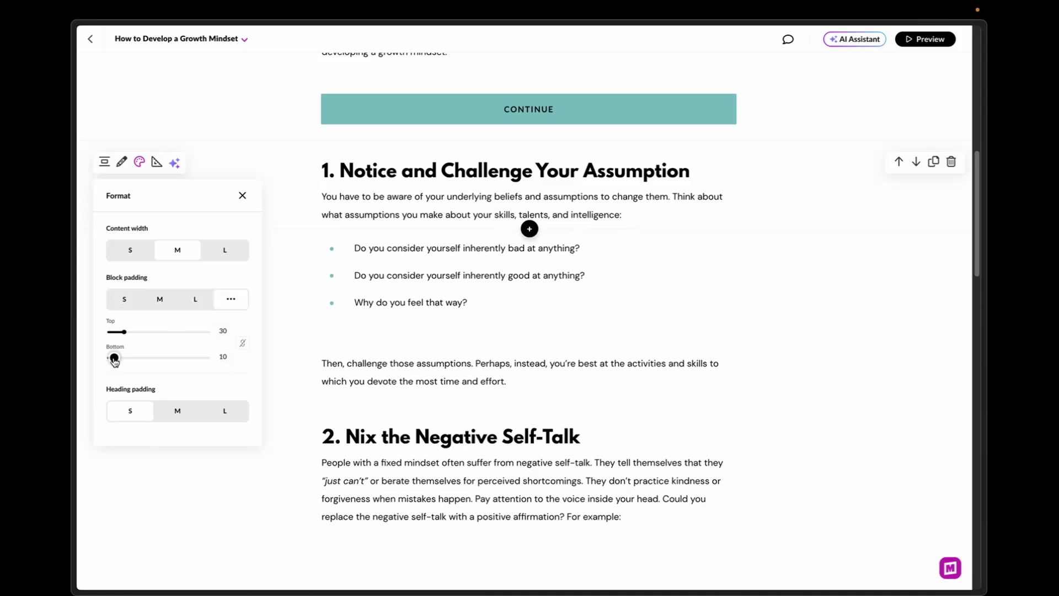
left_click(324, 331)
left_click(156, 250)
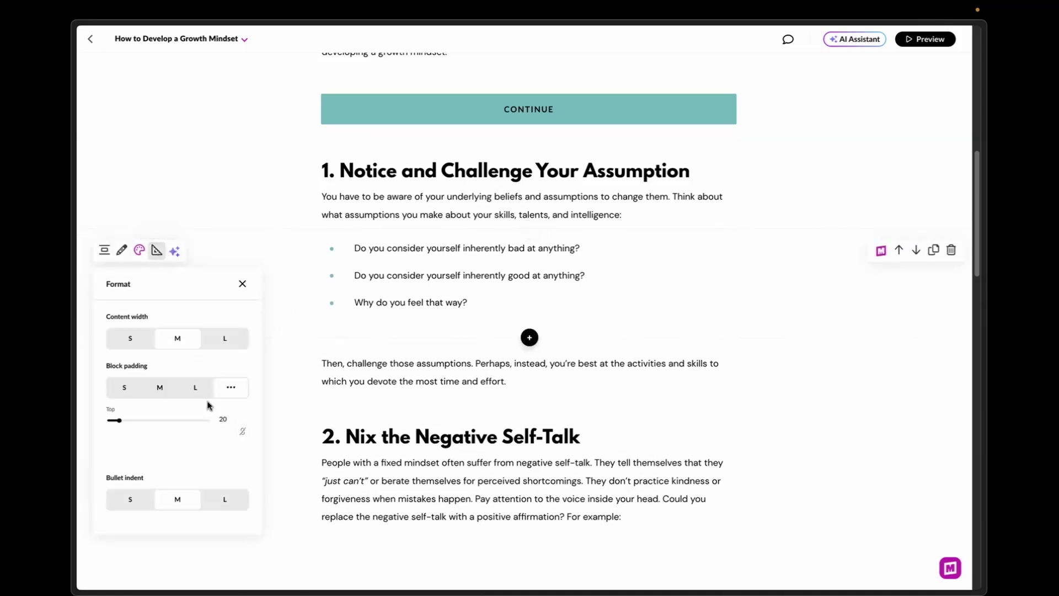
left_click_drag(118, 445, 105, 448)
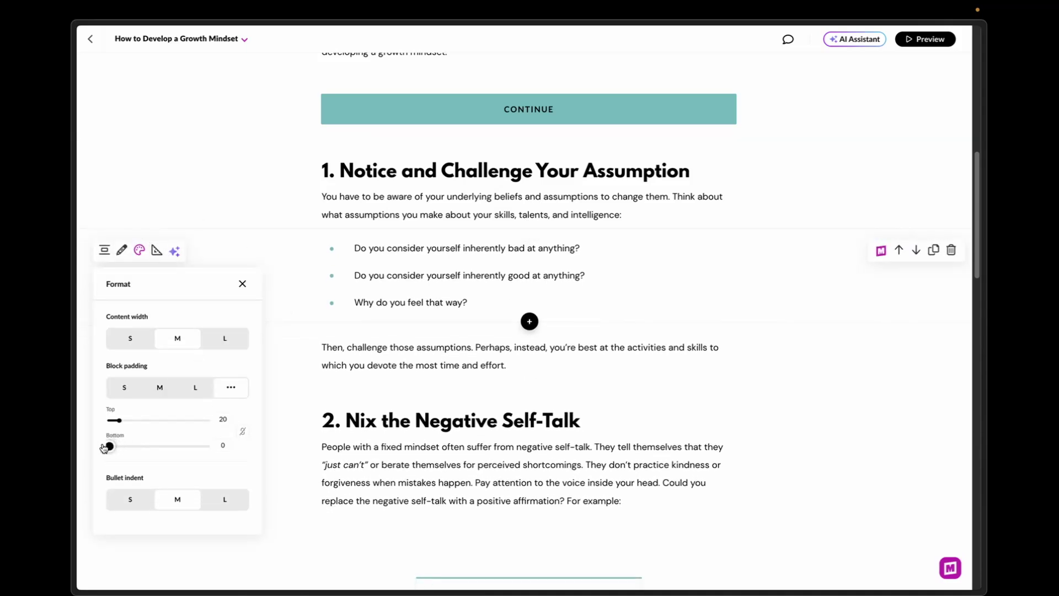
Give the following paragraph block 10 top and 90 bottom padding
left_click(326, 343)
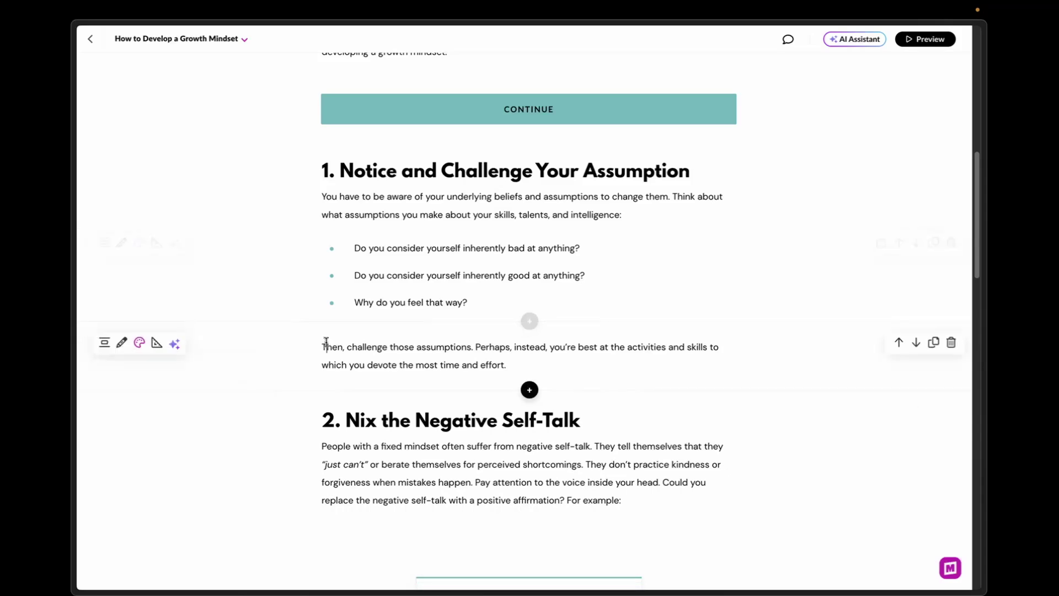
left_click(157, 343)
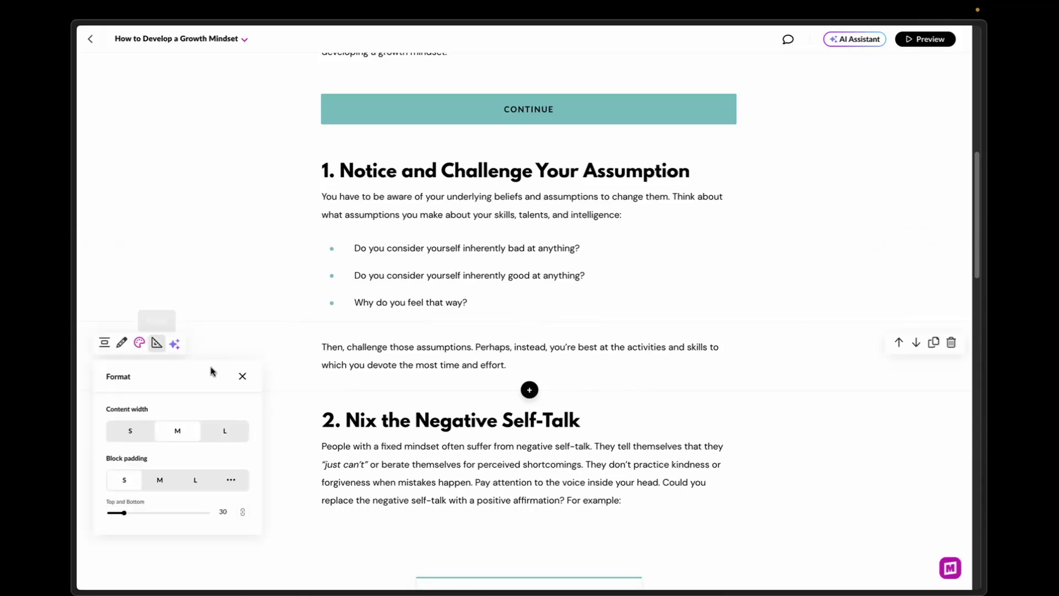
left_click(243, 514)
scroll(132, 327, "down", 3)
left_click_drag(120, 319, 153, 346)
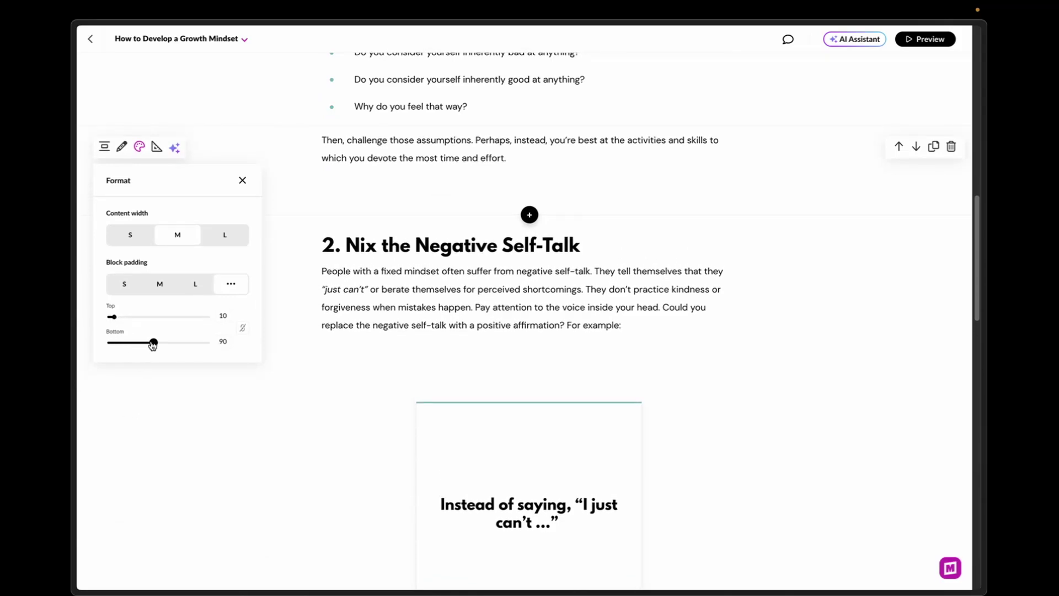
left_click(612, 374)
scroll(697, 376, "up", 3)
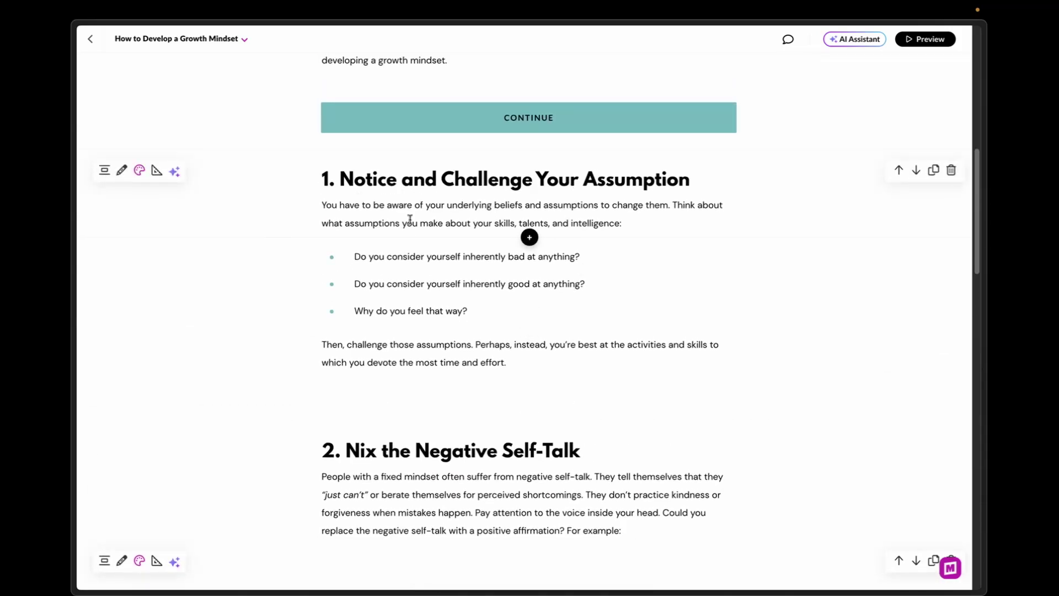
scroll(457, 352, "down", 1)
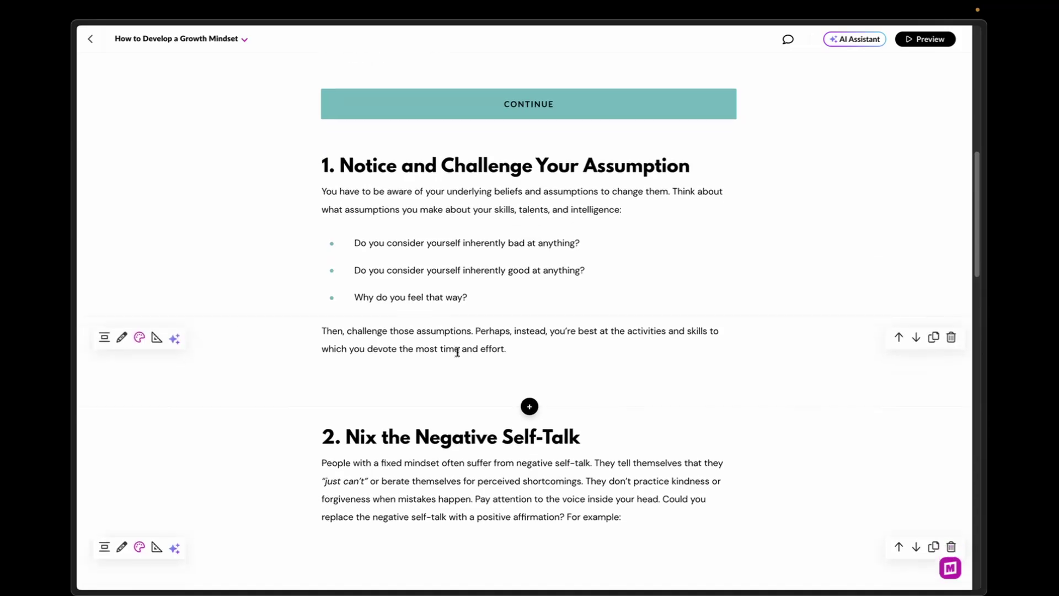
Unlink the flashcard block's padding and raise its bottom padding to 90
scroll(457, 352, "down", 2)
scroll(513, 371, "down", 3)
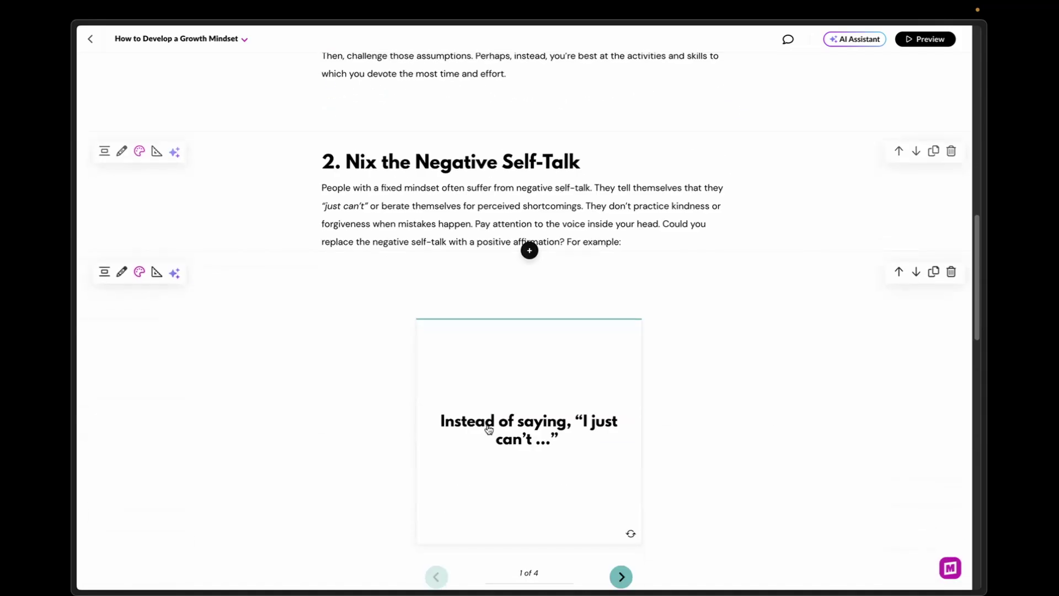
scroll(496, 419, "down", 2)
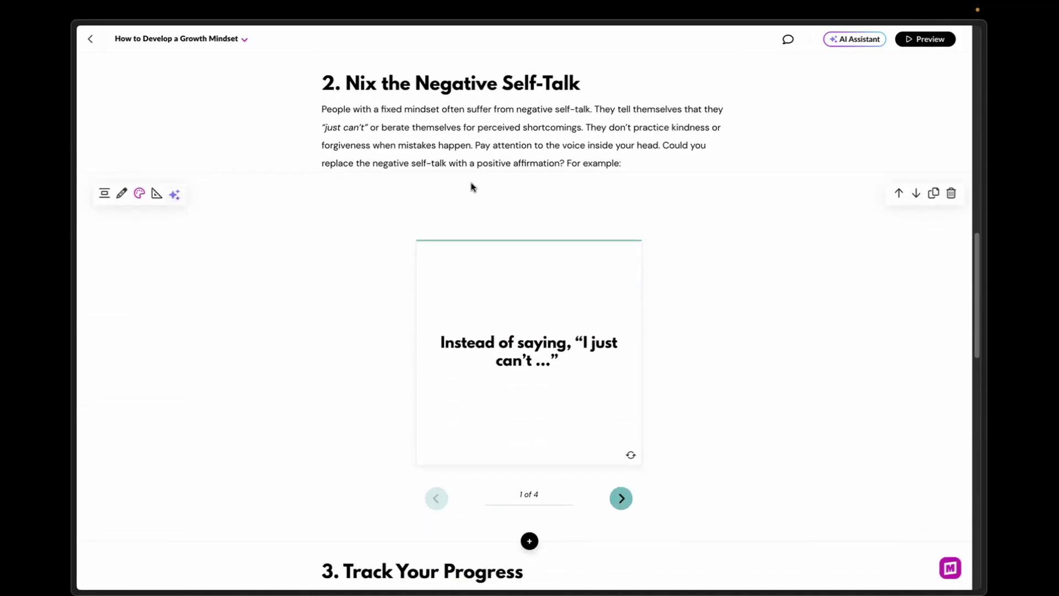
left_click(156, 193)
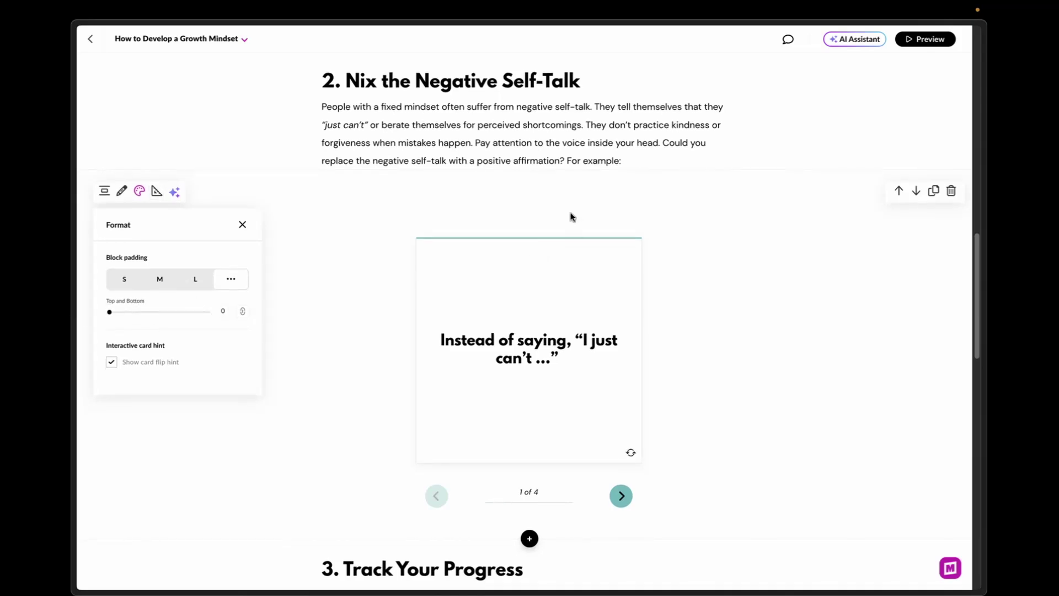
scroll(609, 245, "down", 1)
scroll(608, 245, "down", 1)
left_click(305, 351)
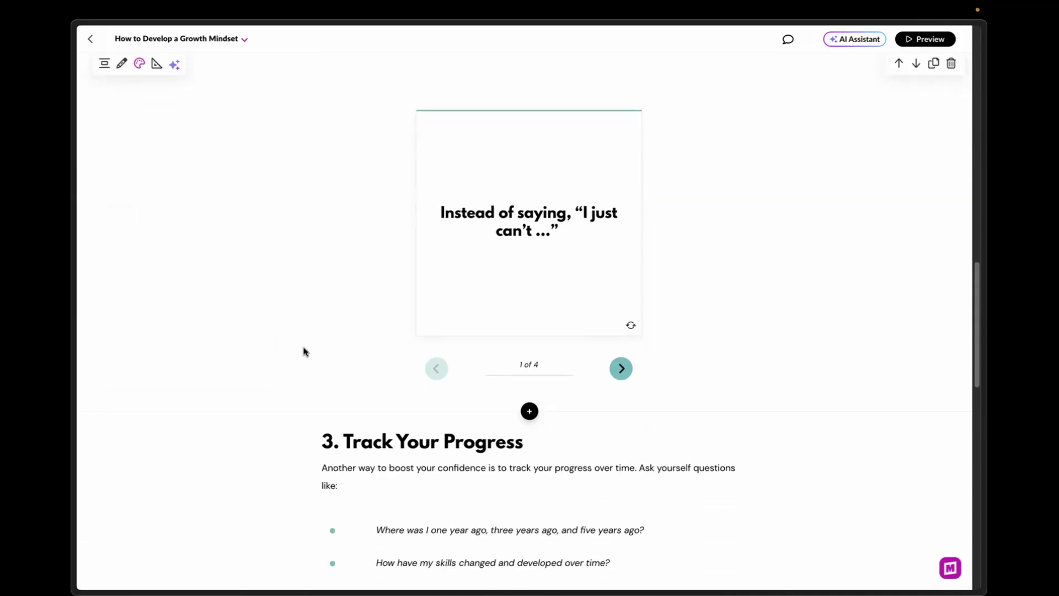
left_click(157, 64)
left_click(242, 194)
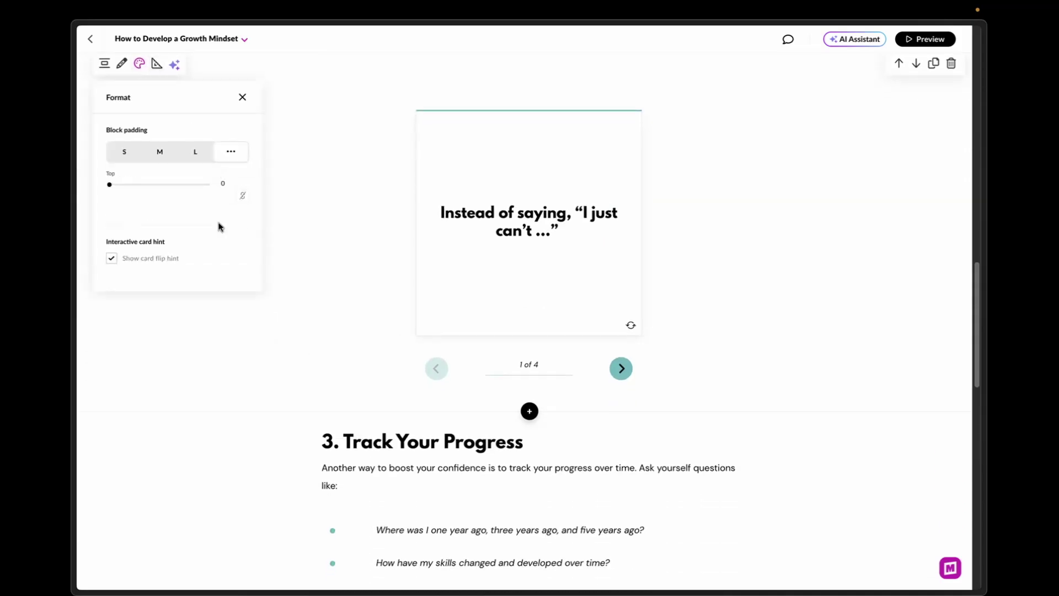
left_click_drag(110, 211, 157, 216)
left_click(352, 364)
Scroll down past strategies 4 and 5 to the closing growth-mindset statement
scroll(352, 364, "up", 4)
scroll(468, 404, "down", 6)
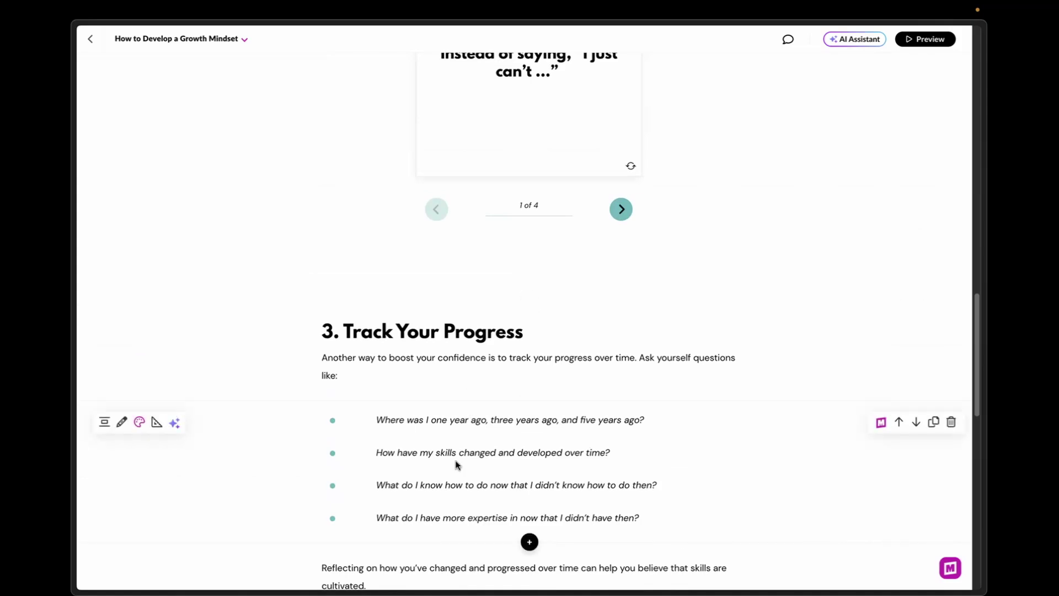
scroll(455, 465, "down", 1)
scroll(426, 295, "down", 2)
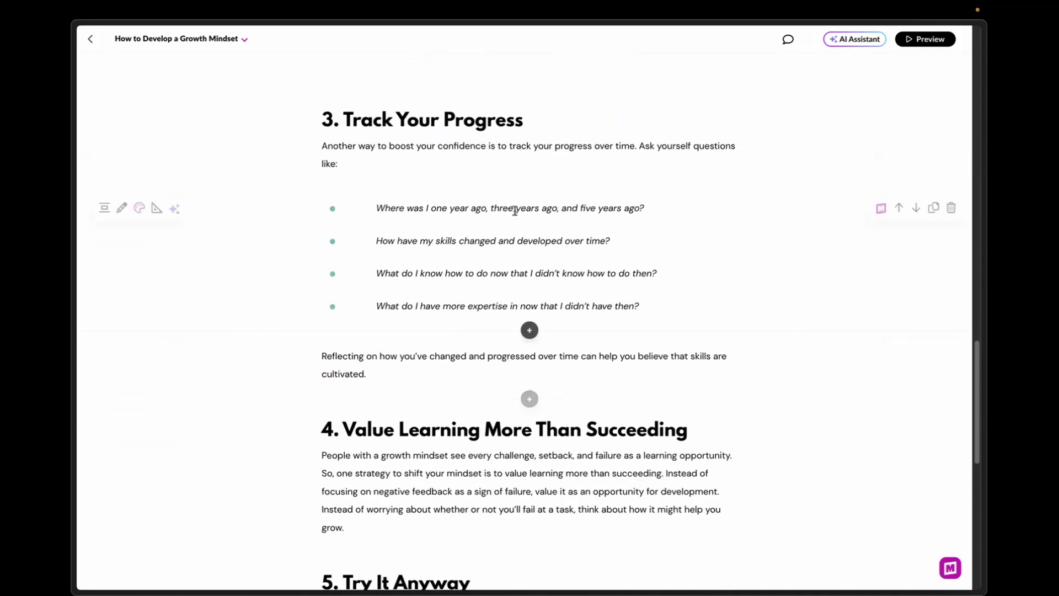
scroll(408, 292, "down", 2)
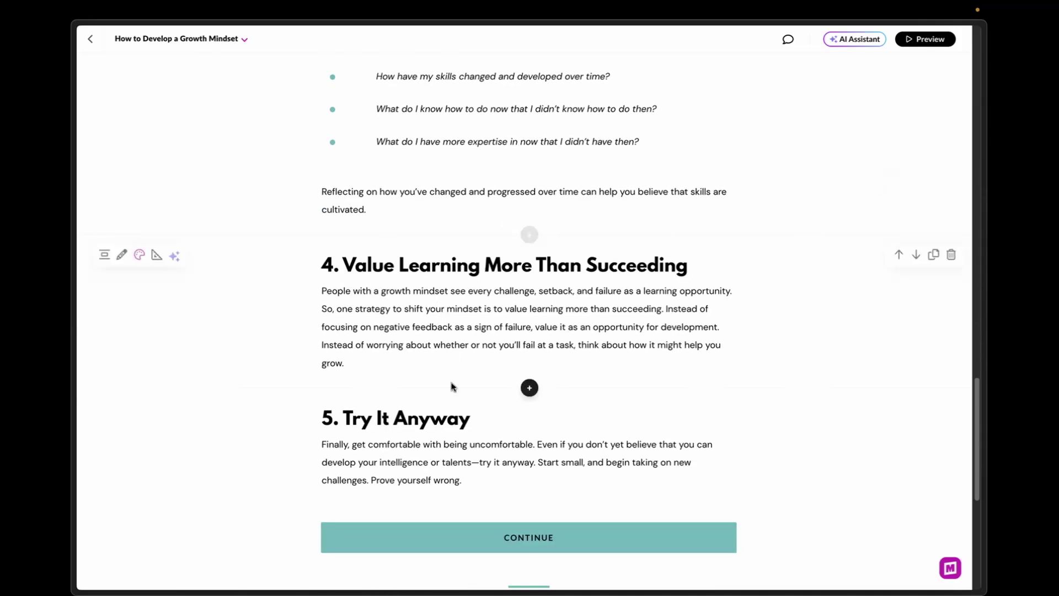
scroll(487, 390, "down", 5)
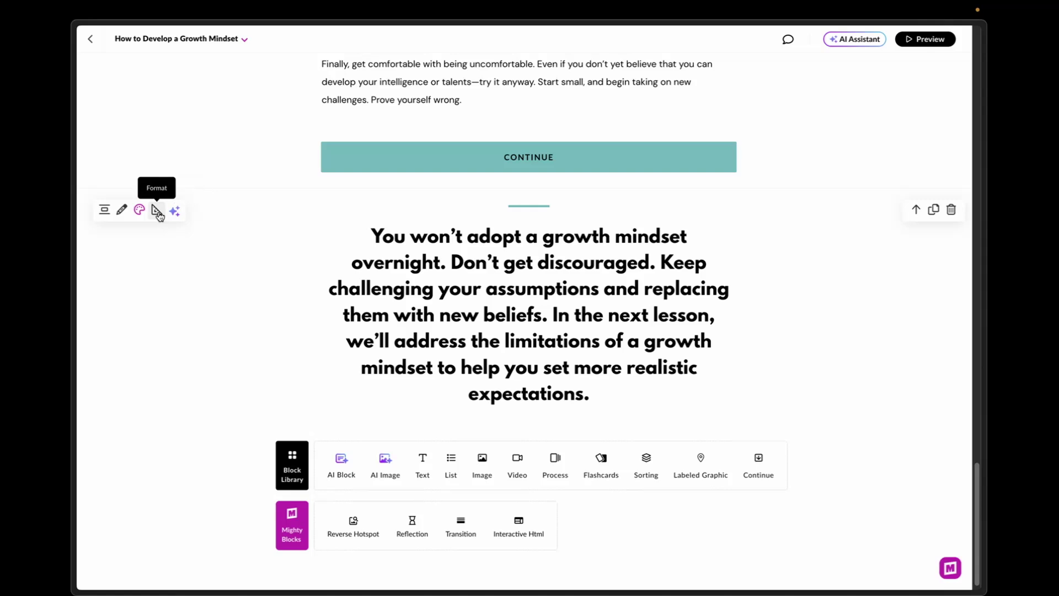
scroll(465, 230, "up", 3)
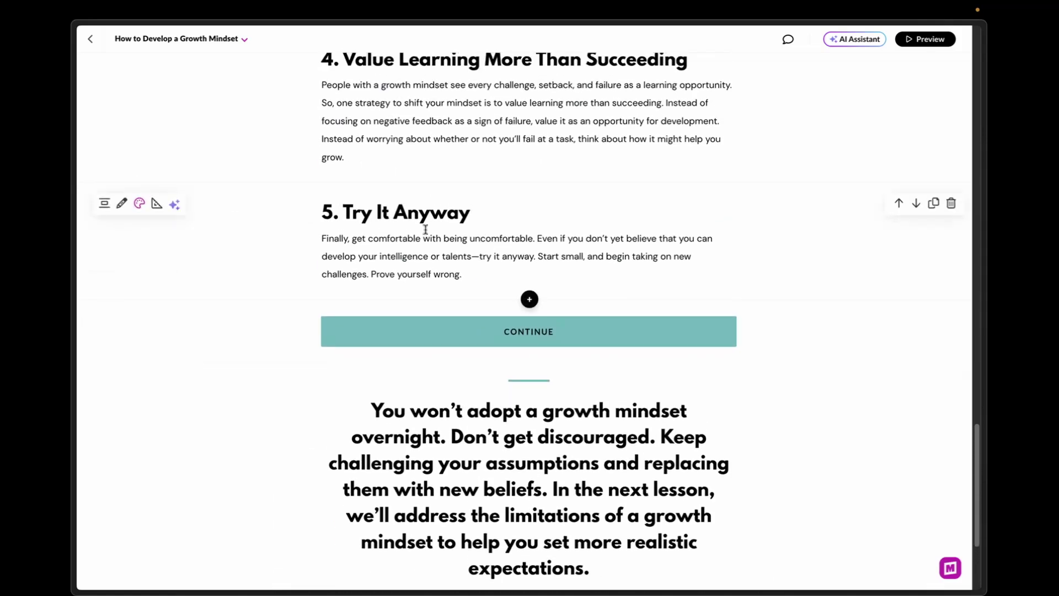
scroll(401, 199, "up", 2)
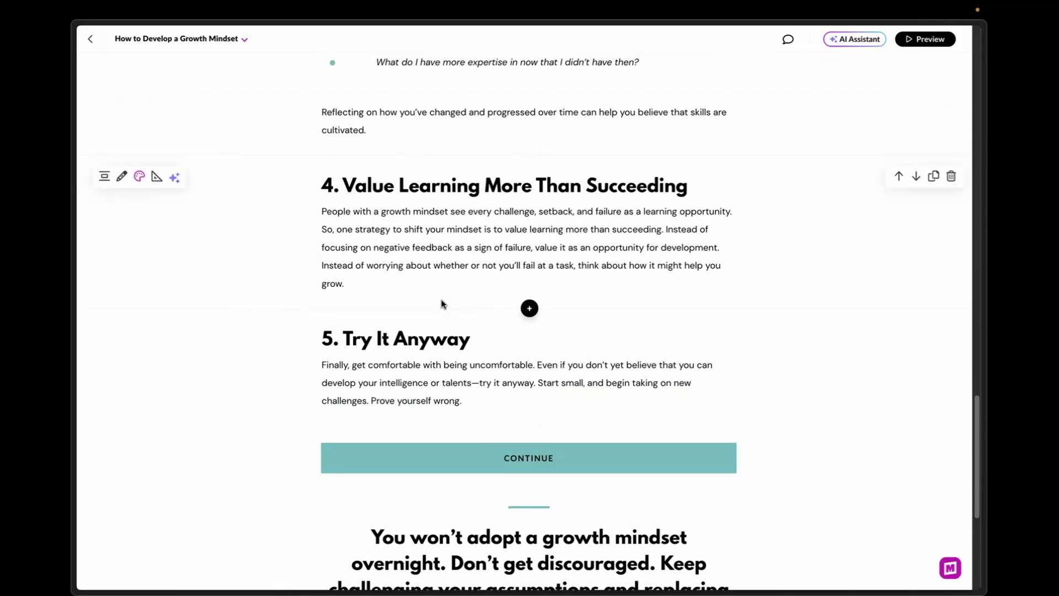
scroll(419, 319, "down", 3)
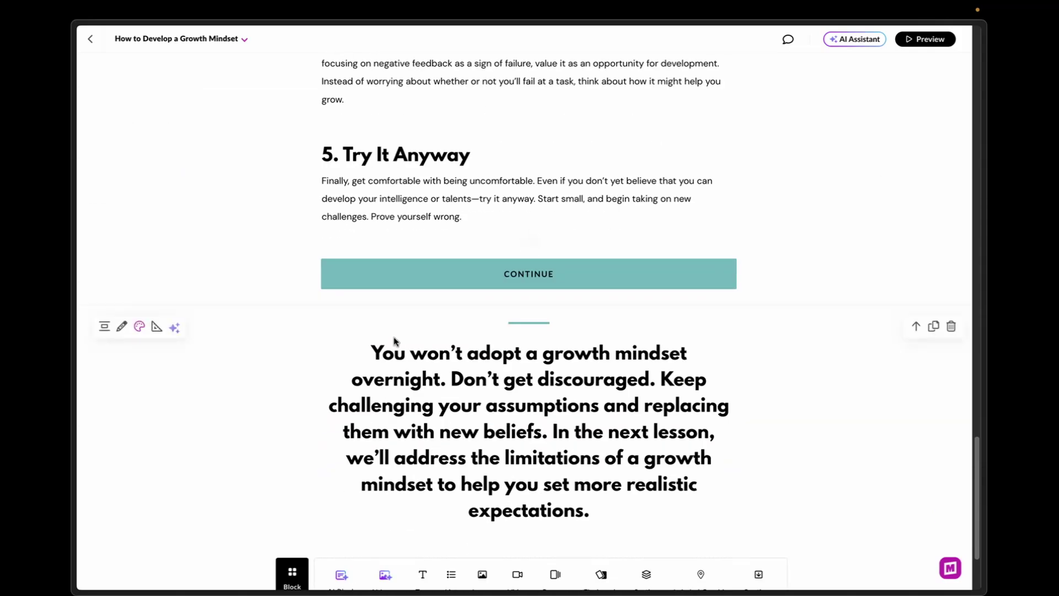
Apply the theme tint to the closing statement block and unlink its padding, raising the top to 100
left_click(140, 326)
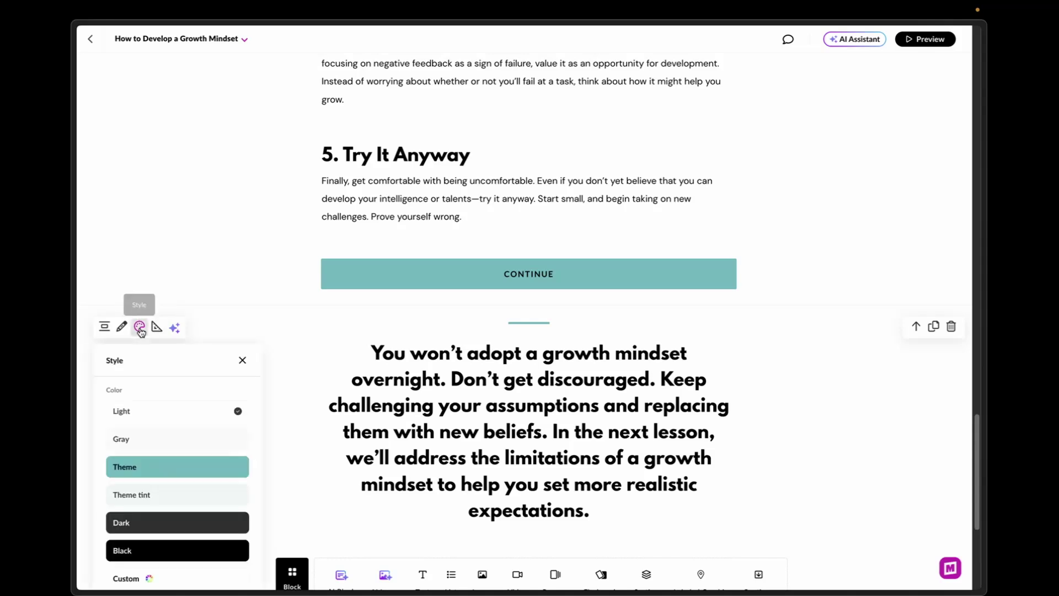
left_click(170, 498)
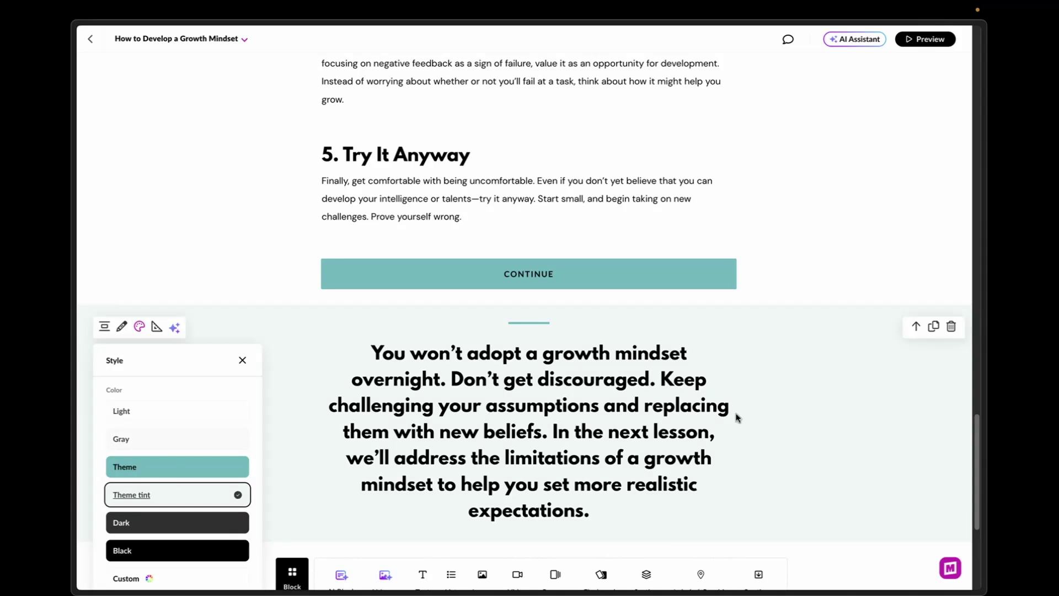
left_click(157, 326)
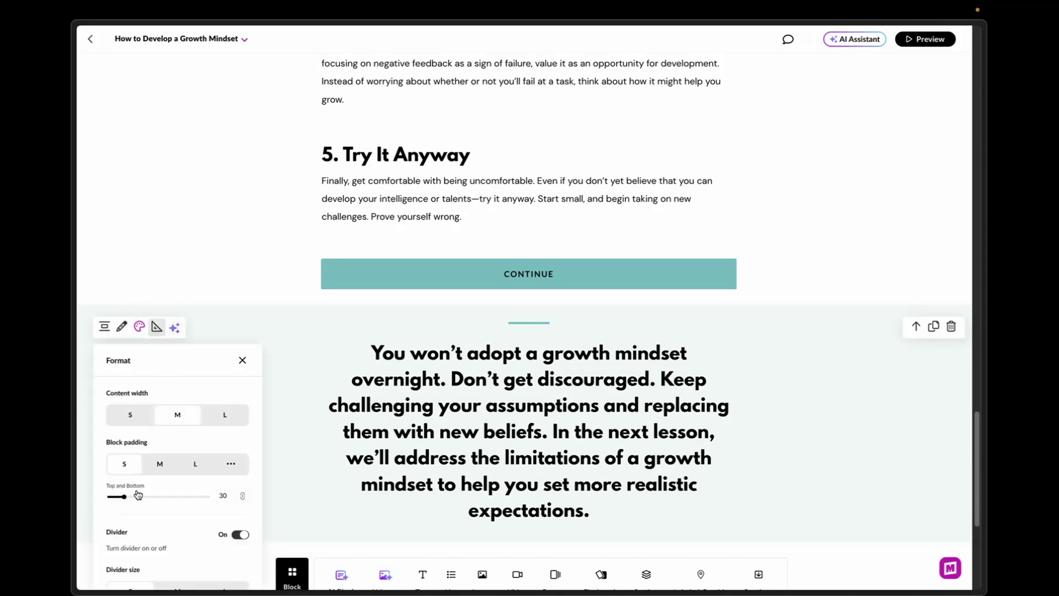
left_click(243, 497)
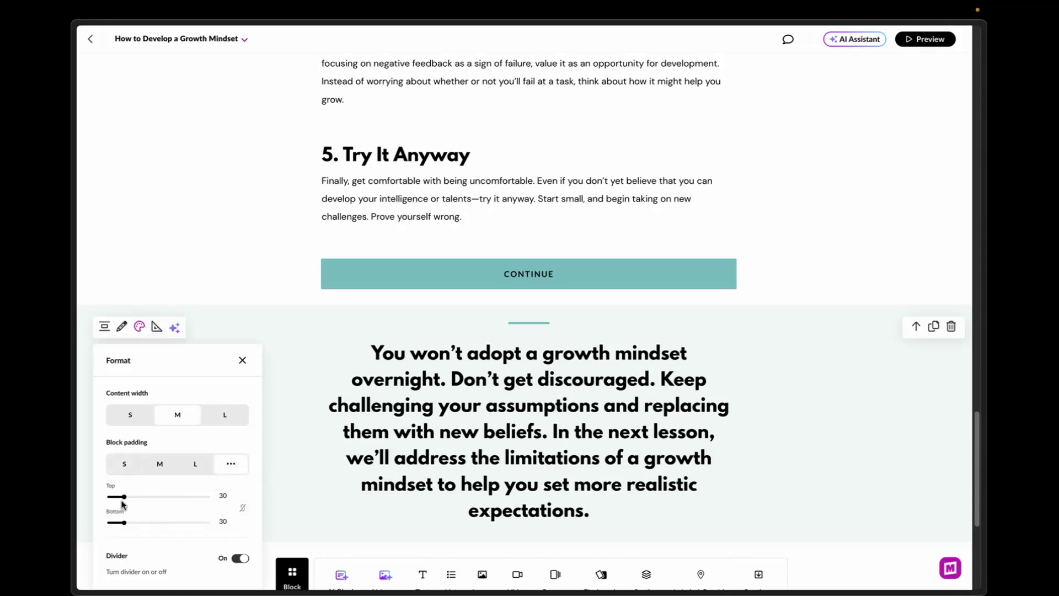
left_click_drag(124, 497, 169, 523)
scroll(451, 395, "up", 1)
left_click(539, 396)
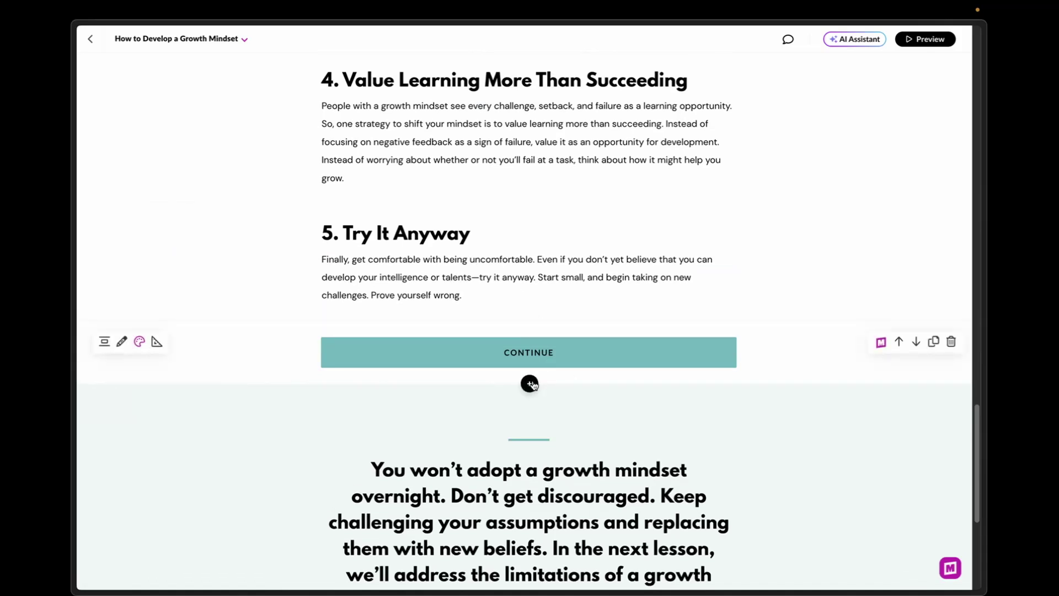
left_click(530, 383)
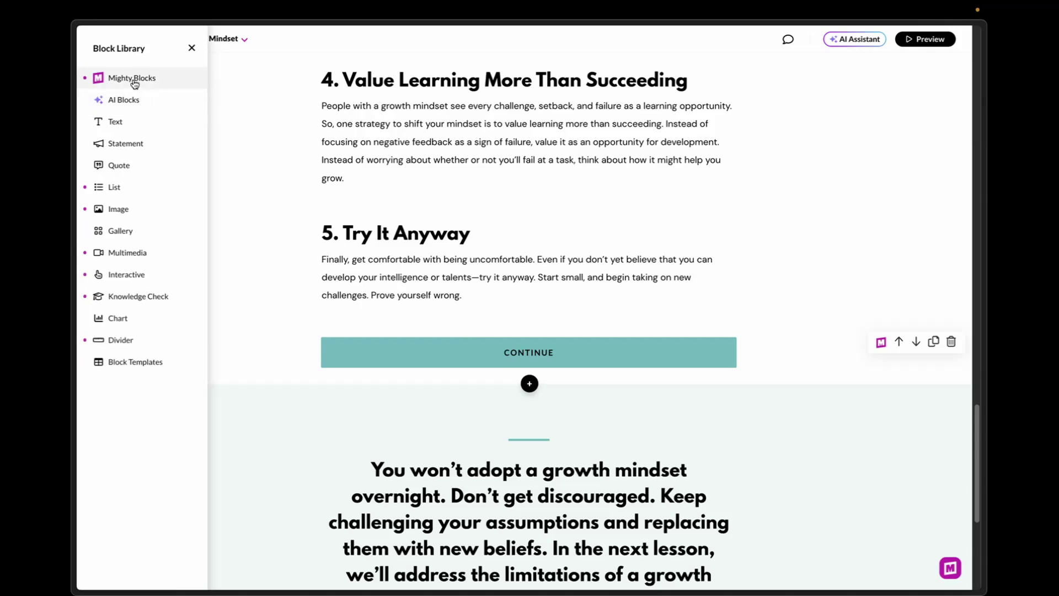
Insert a wave Transition block below CONTINUE and review its custom shape settings
mouse_move(177, 88)
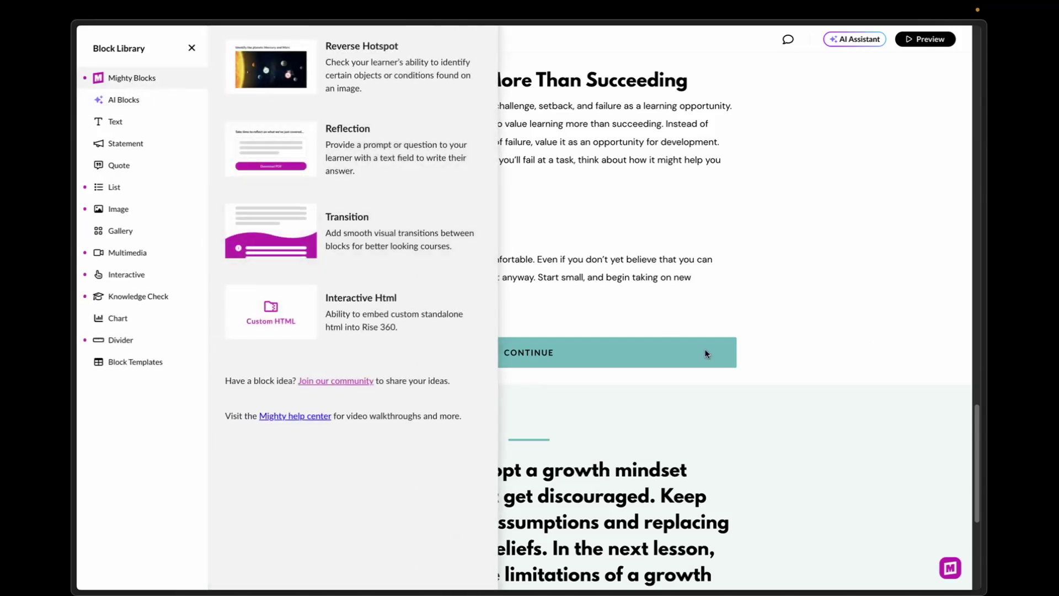
scroll(672, 327, "down", 5)
left_click(876, 205)
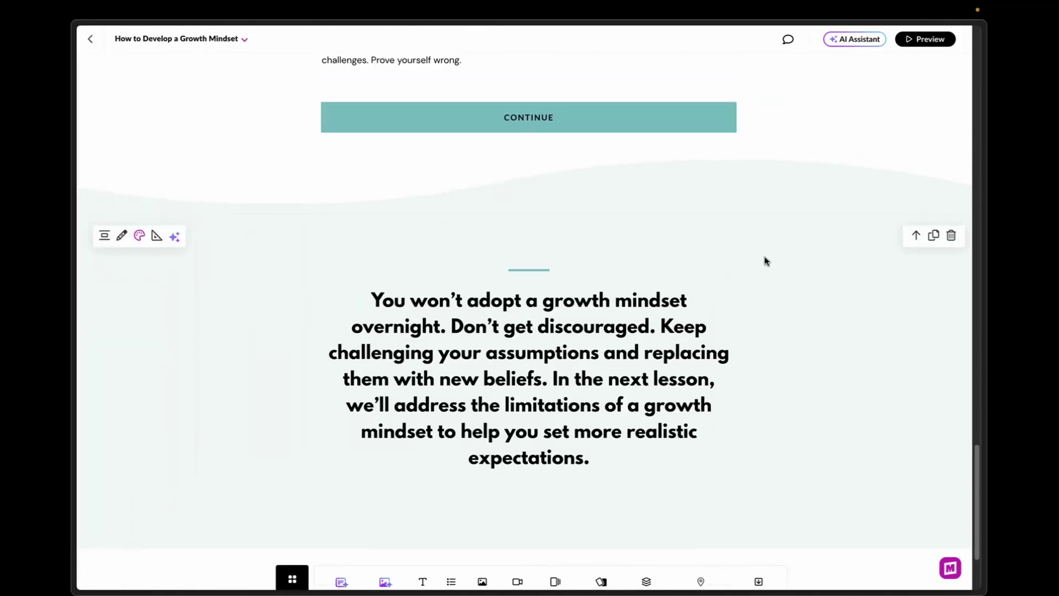
left_click(100, 170)
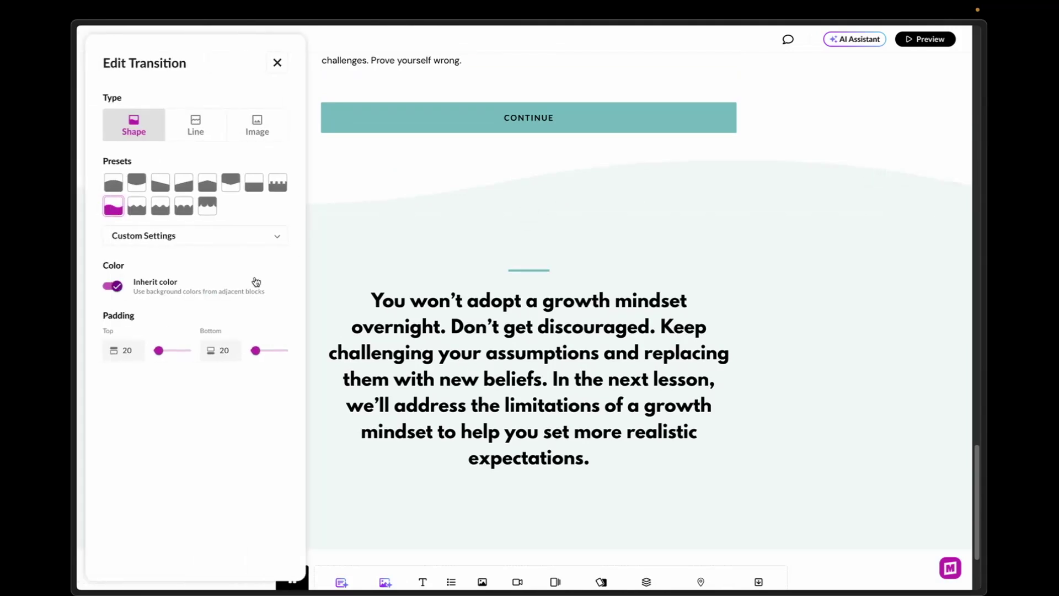
scroll(366, 284, "up", 2)
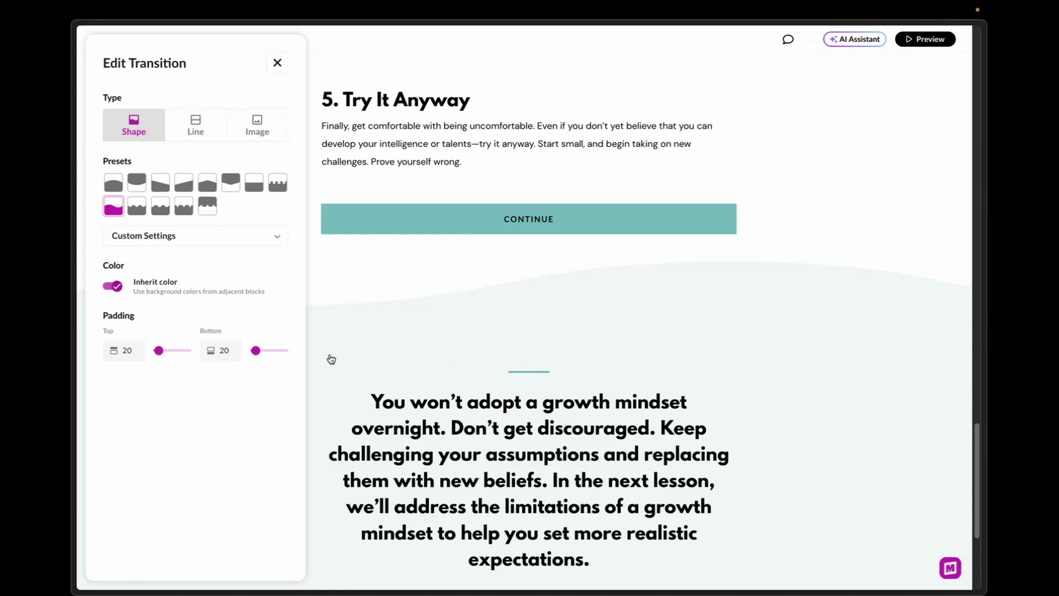
left_click(170, 237)
left_click(169, 239)
left_click(383, 298)
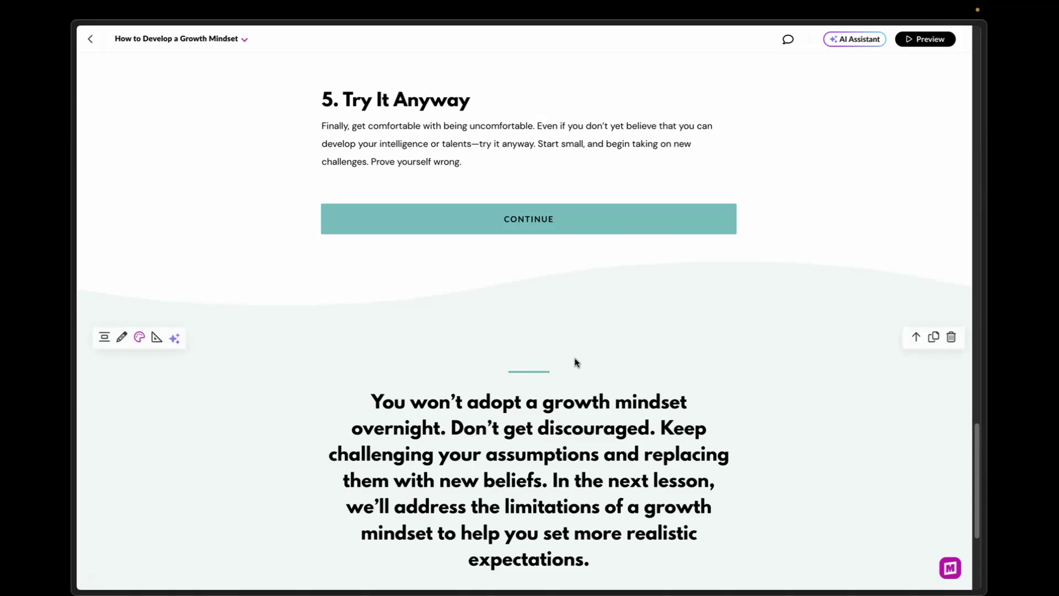
scroll(768, 387, "down", 2)
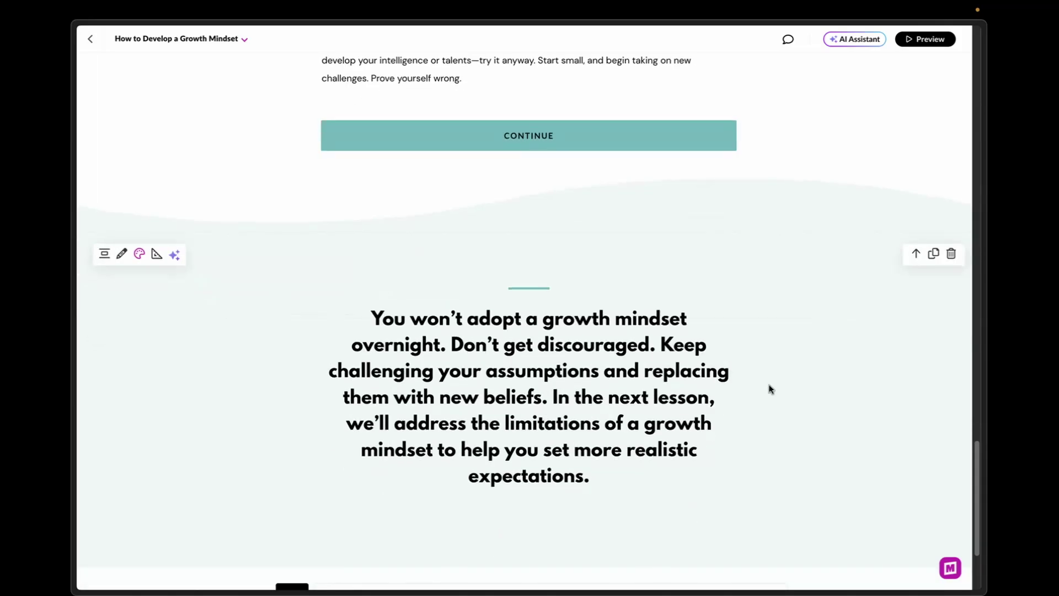
scroll(770, 388, "up", 15)
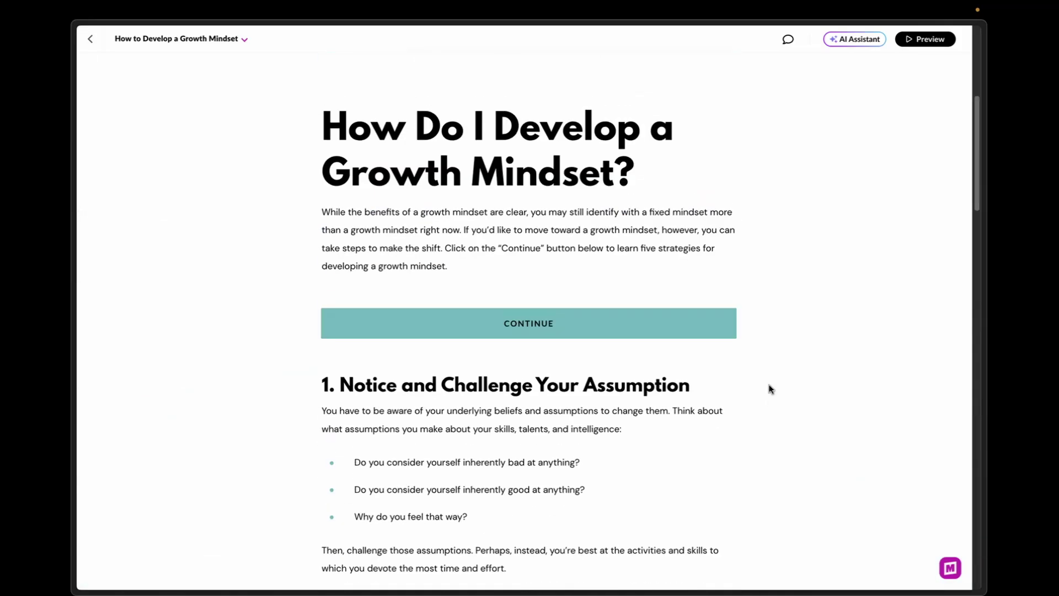
scroll(770, 389, "up", 5)
Center the opening quote in its banner and remove the quotation mark
mouse_move(401, 319)
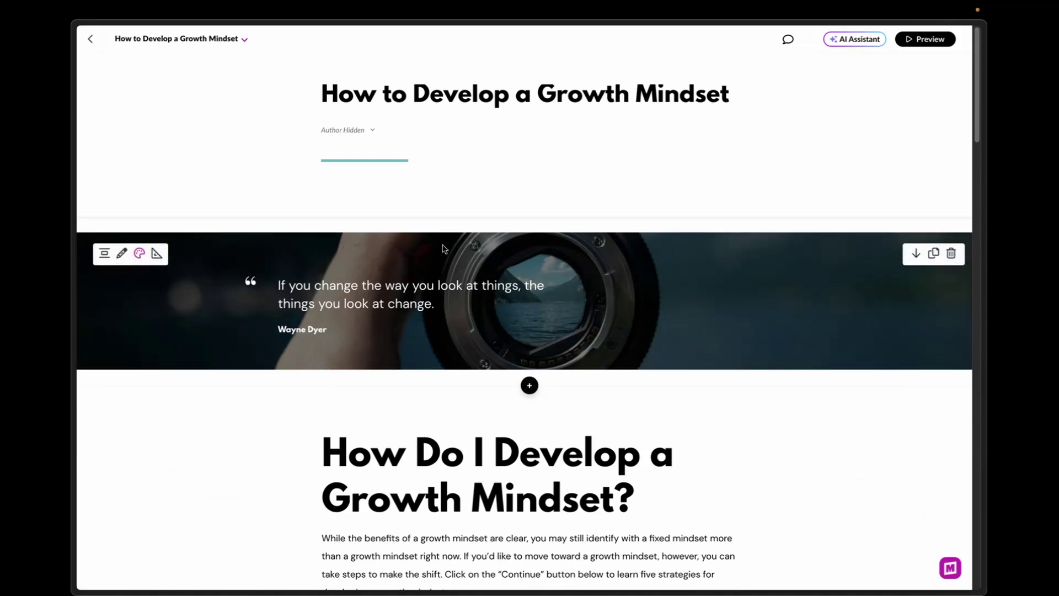
left_click(155, 254)
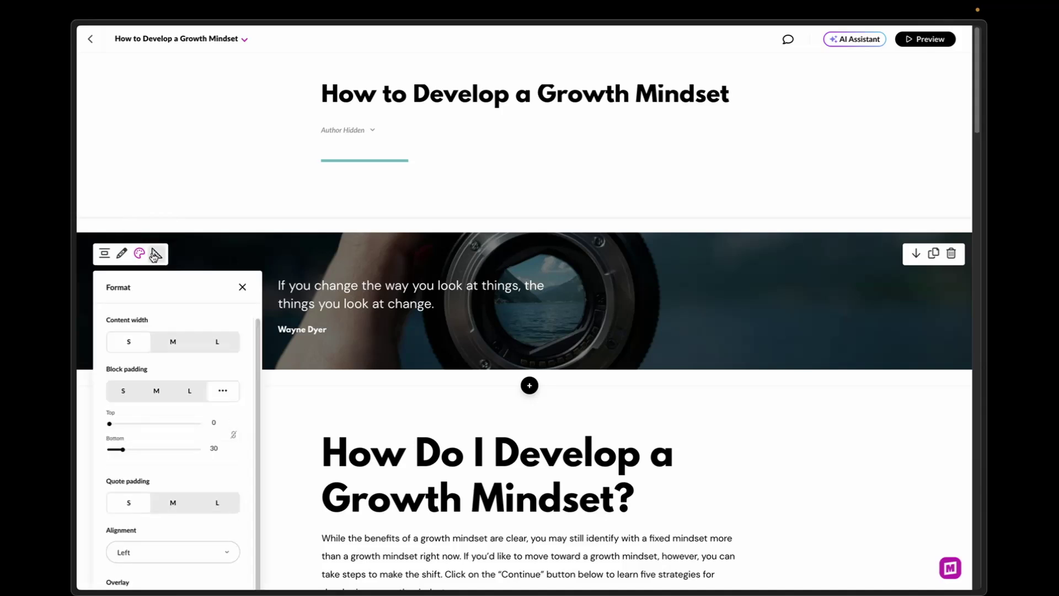
scroll(199, 266, "down", 1)
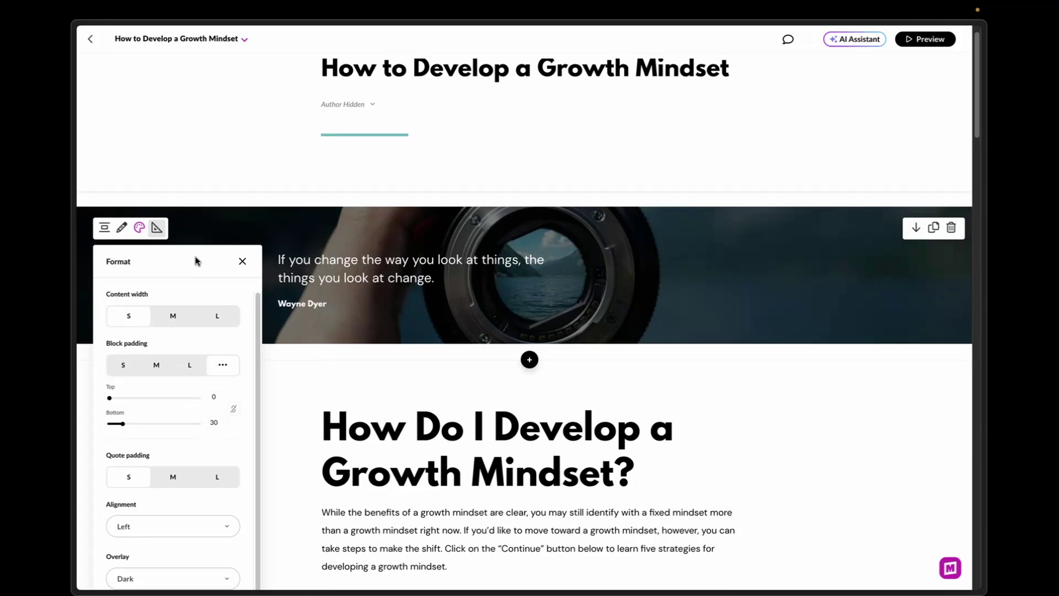
scroll(197, 260, "down", 1)
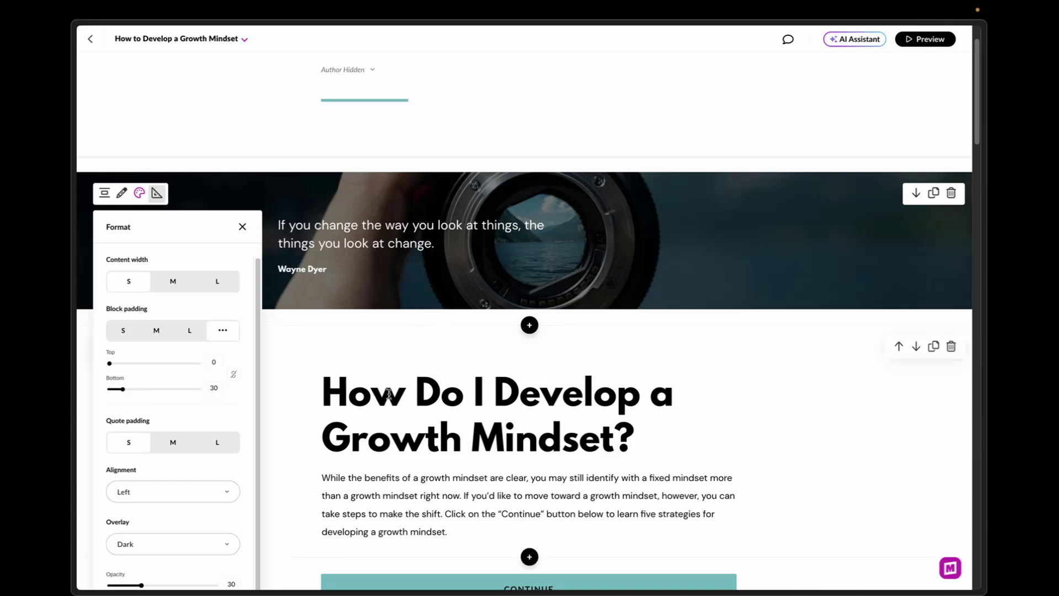
scroll(156, 401, "down", 1)
scroll(153, 331, "up", 1)
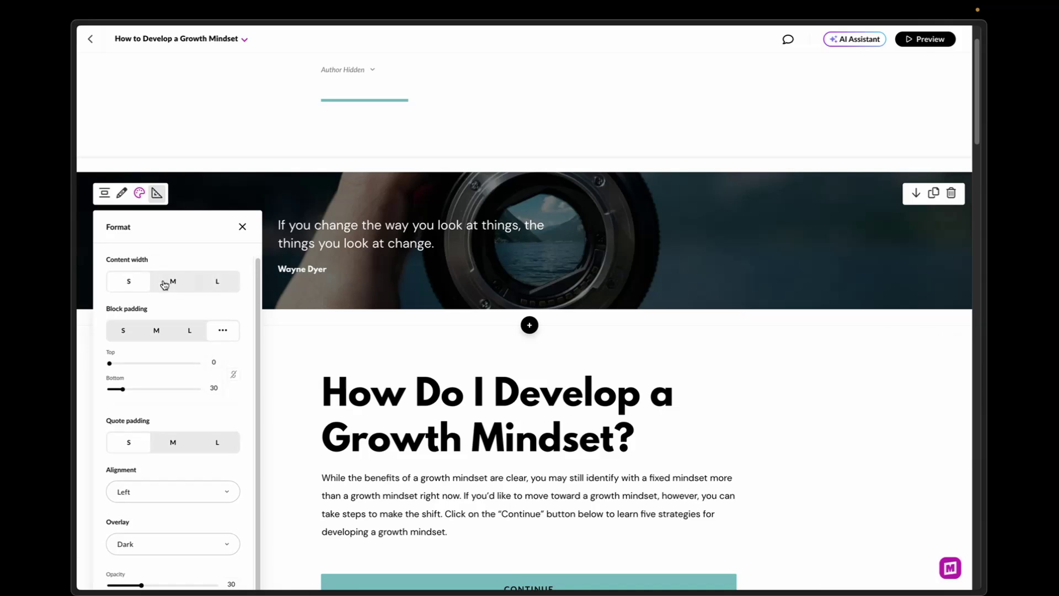
scroll(214, 386, "down", 2)
scroll(214, 390, "down", 3)
left_click(175, 392)
left_click(172, 461)
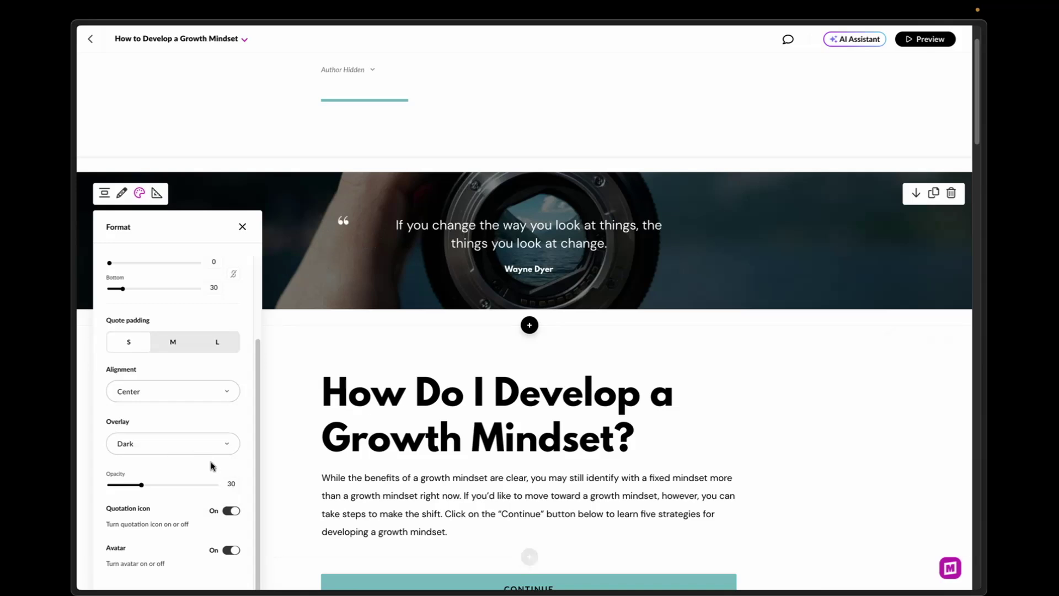
left_click(232, 512)
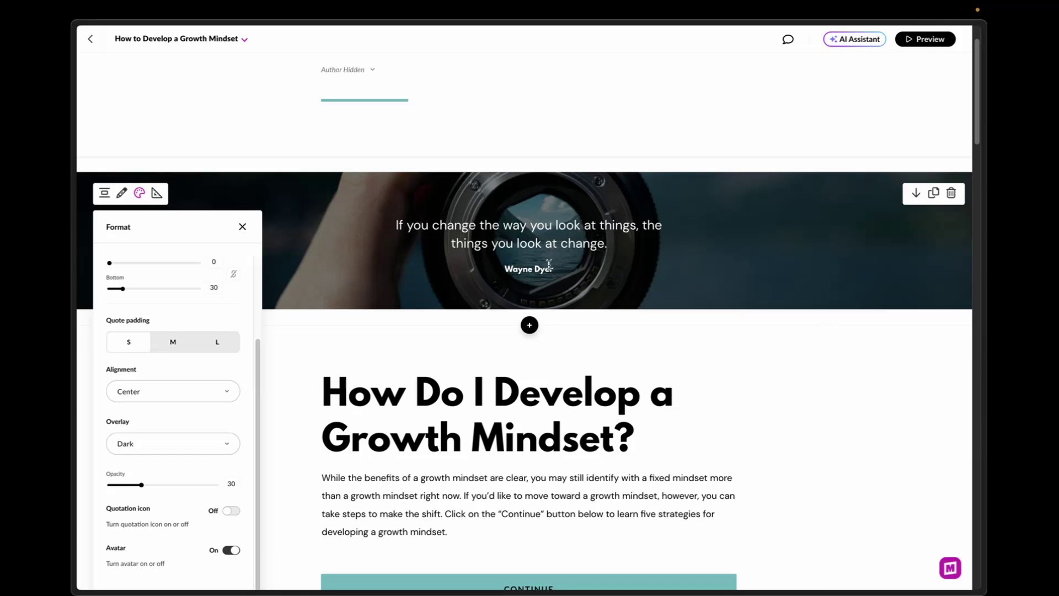
Raise the quote banner's overlay opacity to about 58
scroll(549, 265, "down", 1)
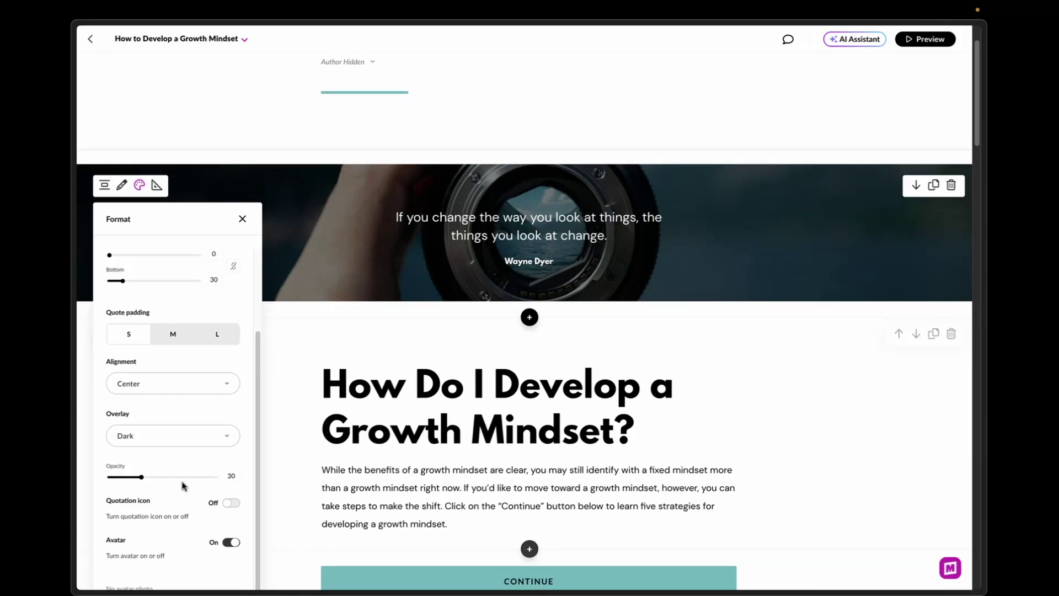
left_click_drag(144, 478, 163, 481)
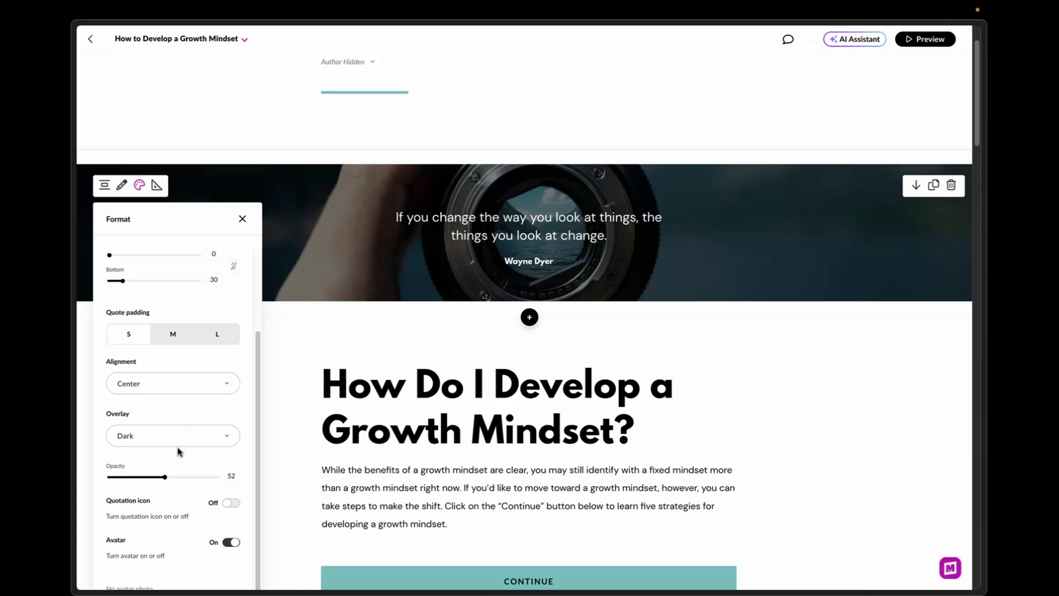
left_click_drag(166, 481, 171, 480)
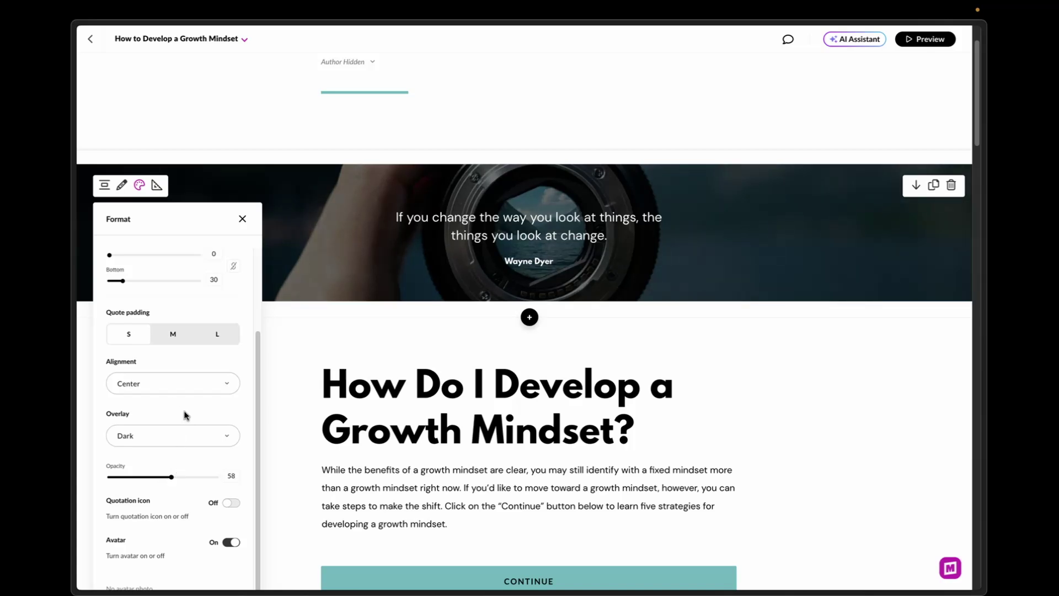
left_click(473, 298)
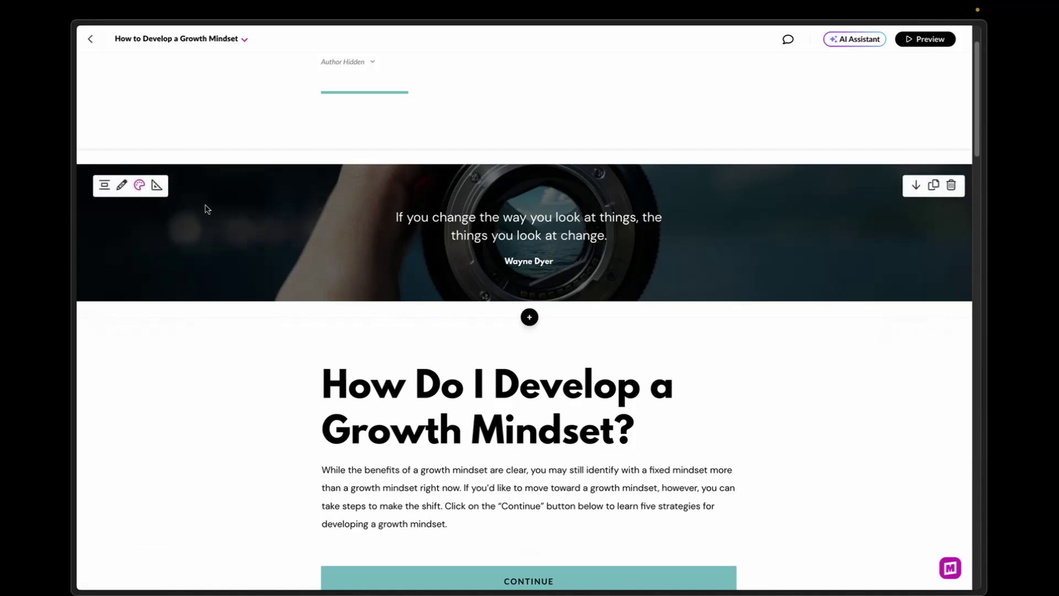
Give the Wayne Dyer quote banner a bottom padding of 40 and Large quote padding
left_click(155, 185)
left_click_drag(124, 380, 128, 381)
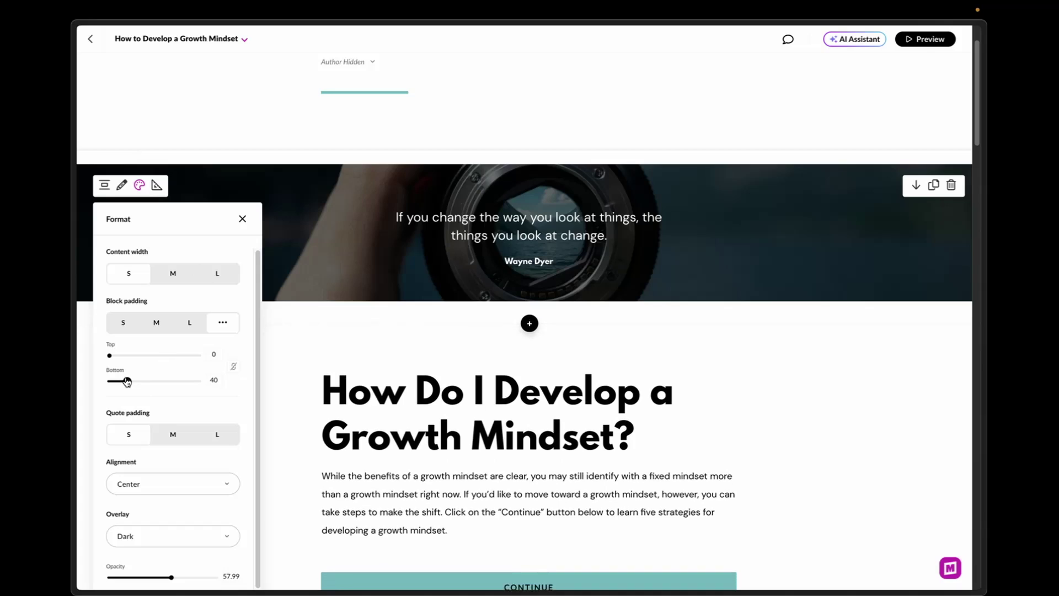
left_click(176, 439)
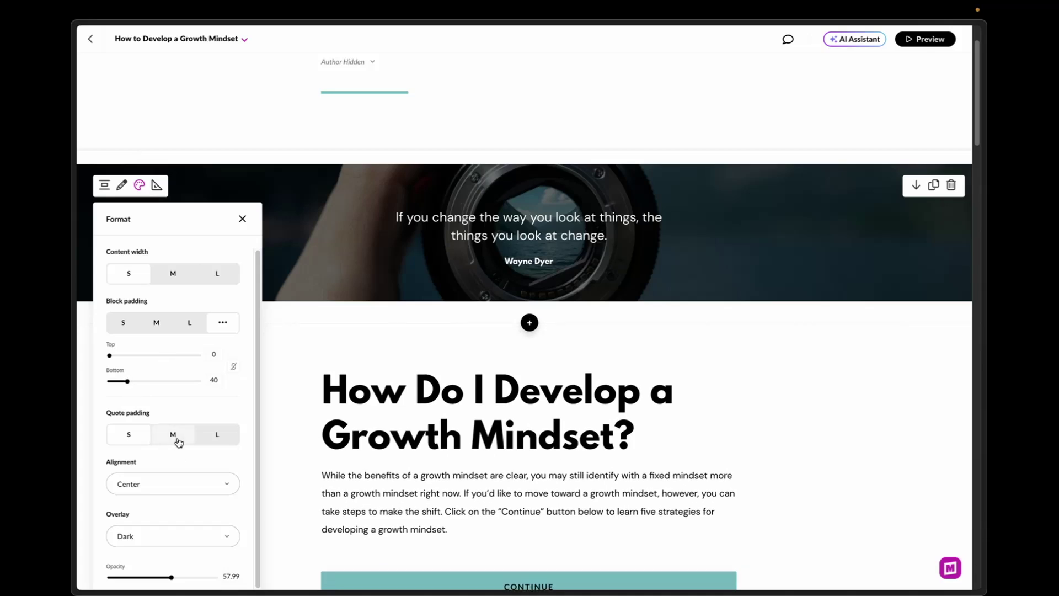
left_click(214, 436)
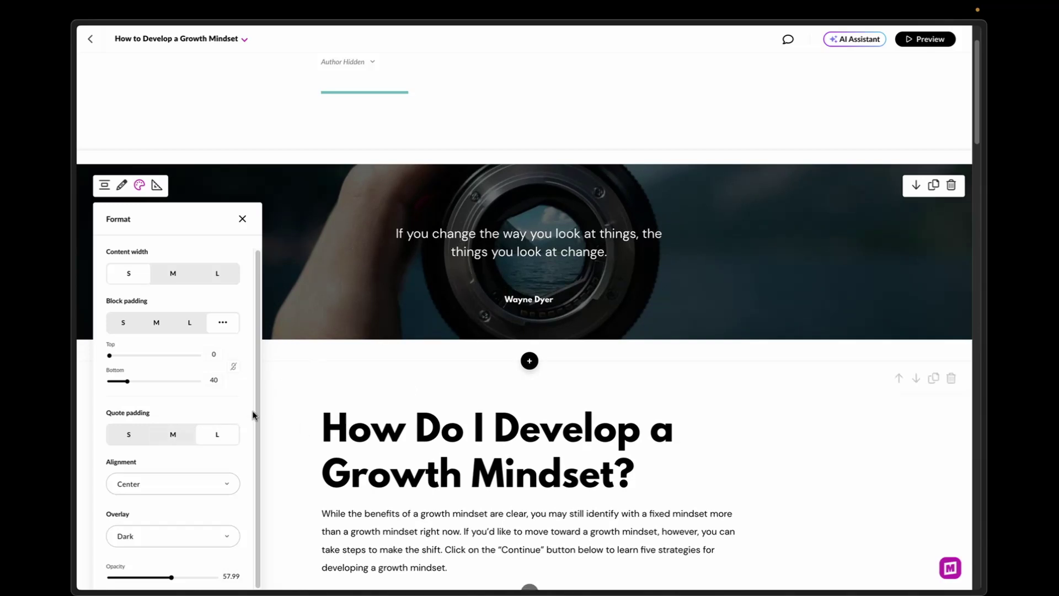
scroll(198, 469, "down", 2)
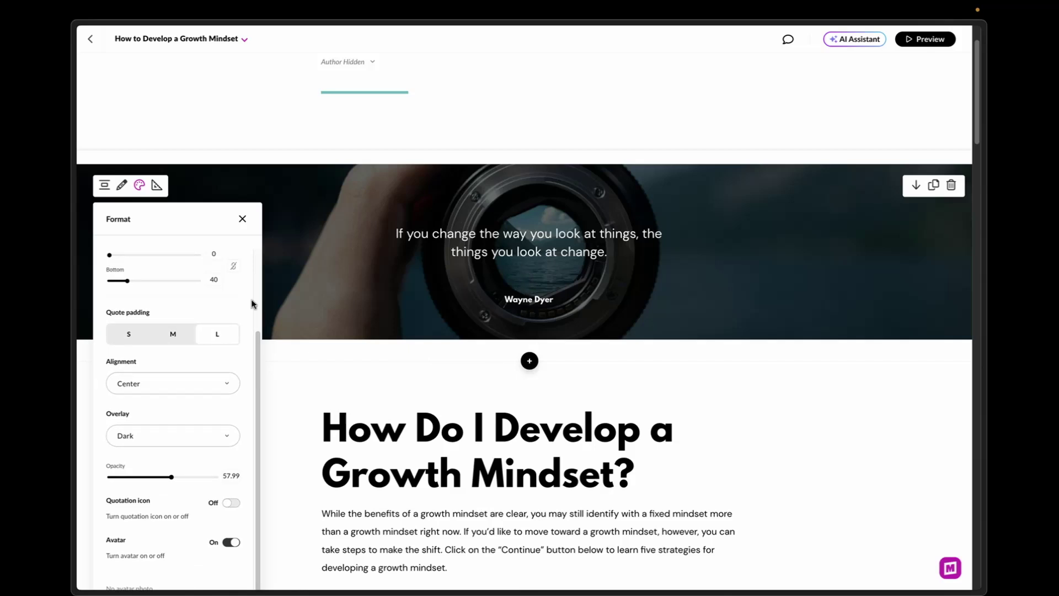
scroll(179, 314, "up", 2)
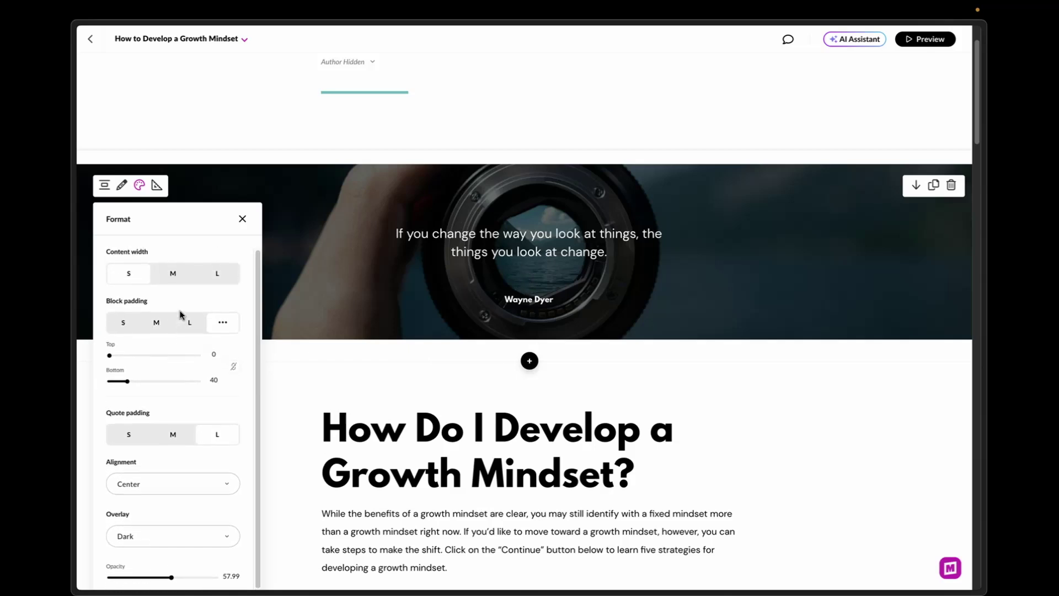
left_click(243, 220)
Set the banner's quote text to font size 30
left_click_drag(606, 252, 395, 234)
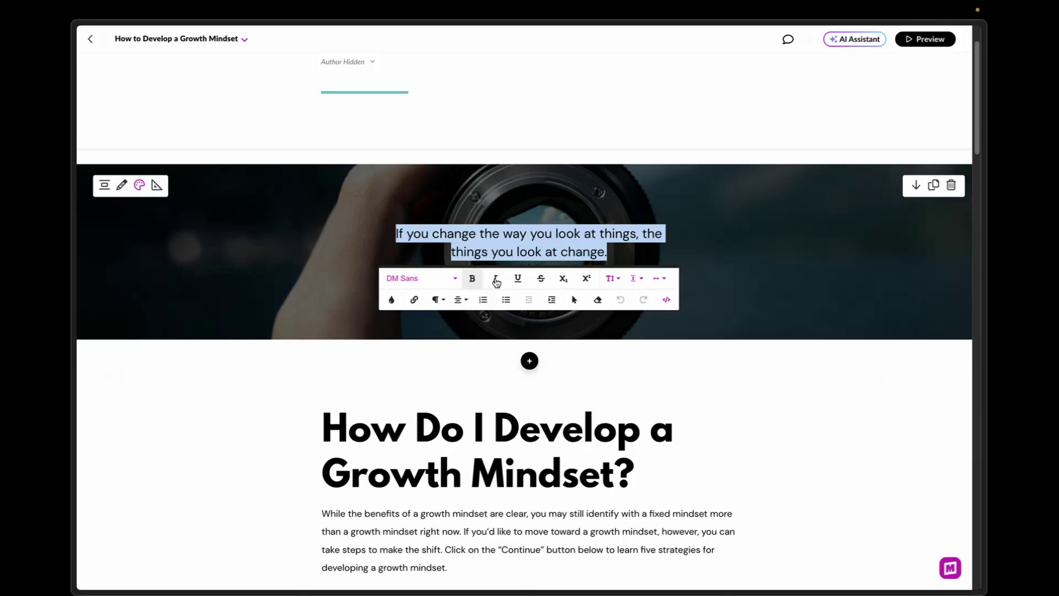
left_click(610, 278)
scroll(637, 398, "down", 1)
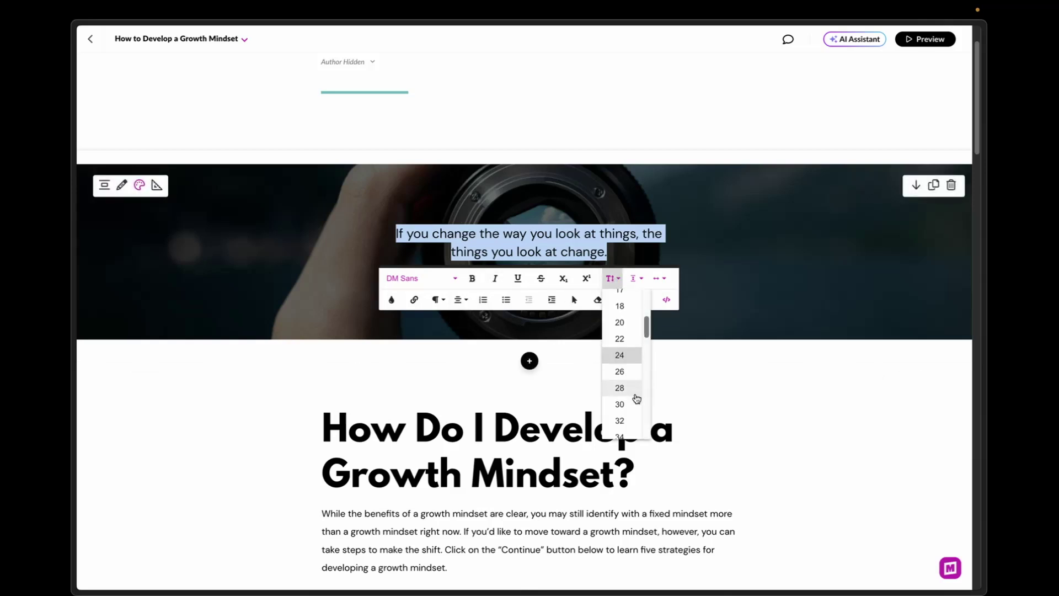
left_click(627, 404)
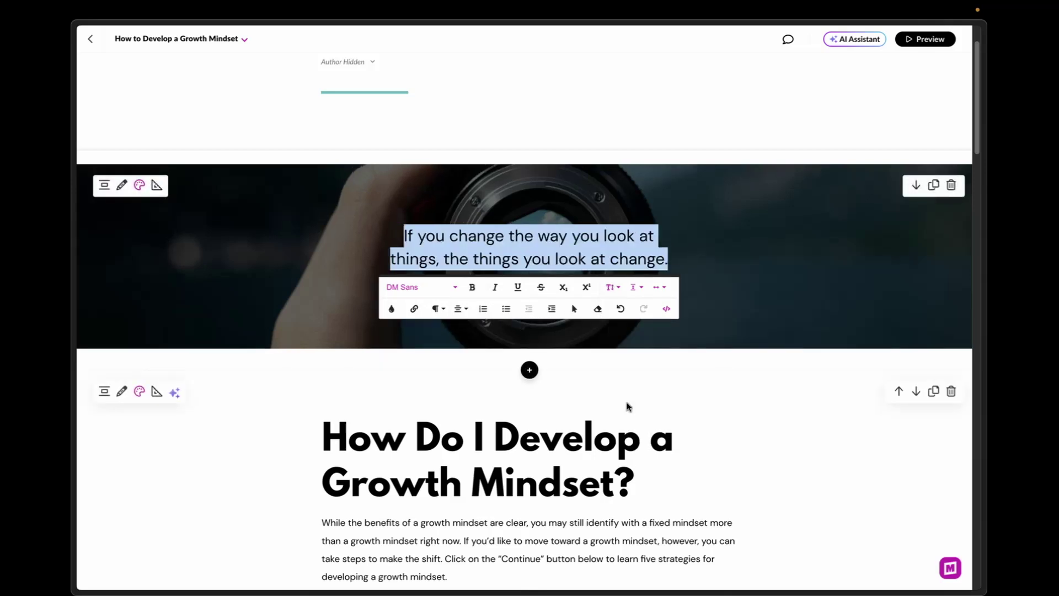
left_click(638, 236)
Set the quote text's line height to 1.6
triple_click(624, 256)
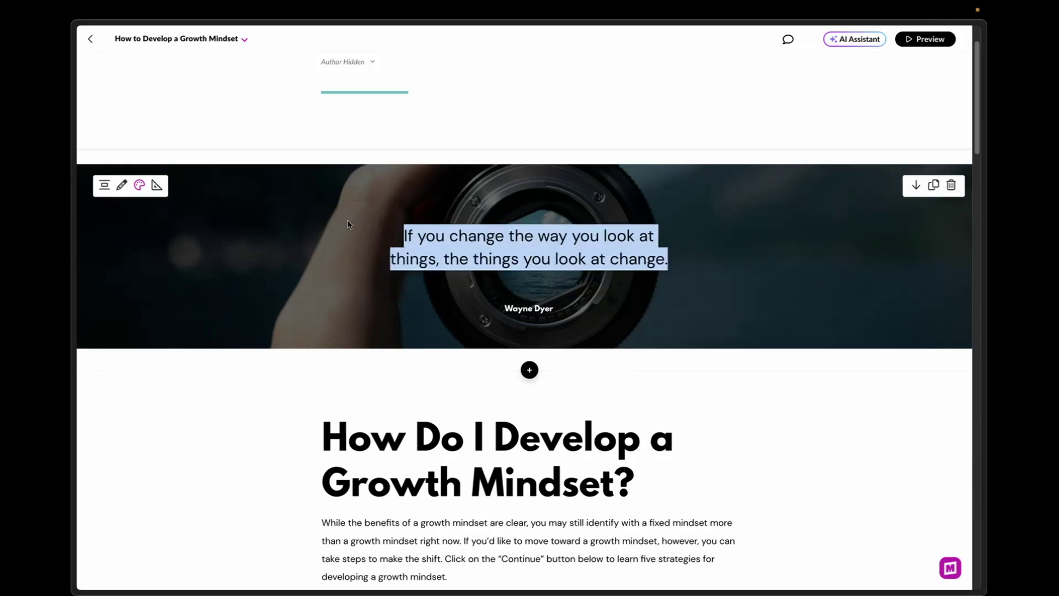
left_click(634, 287)
scroll(643, 426, "down", 2)
left_click(644, 425)
left_click(635, 285)
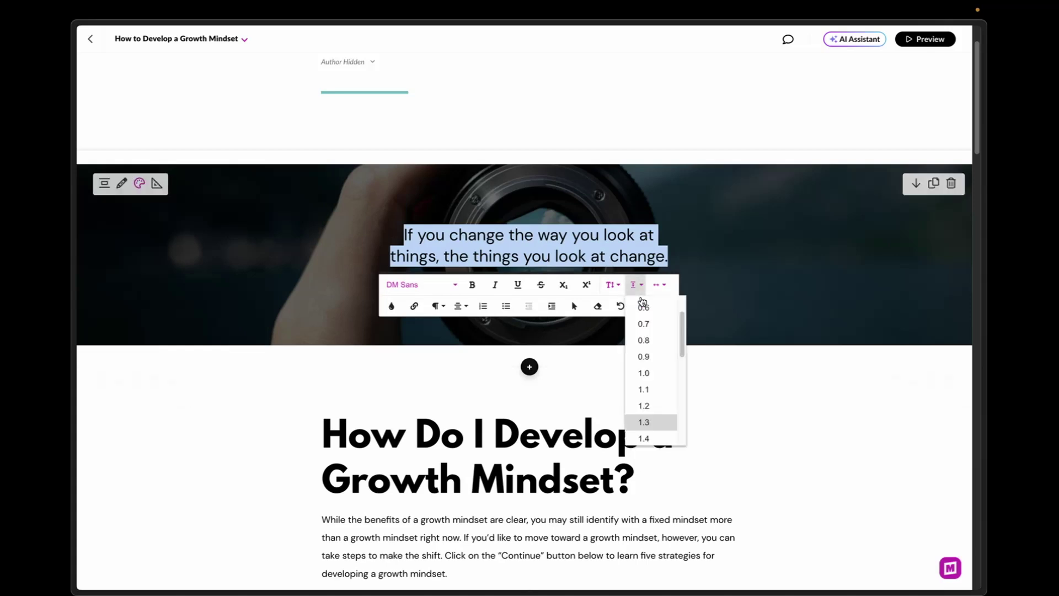
scroll(654, 419, "down", 3)
left_click(656, 419)
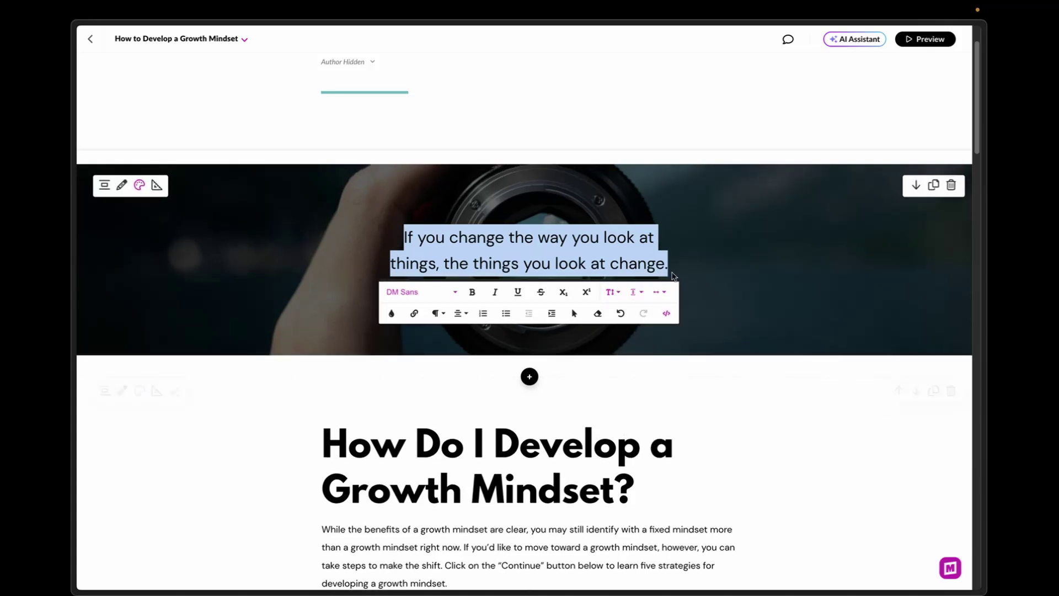
left_click(675, 266)
Give the quote's author line a taller line height
triple_click(544, 308)
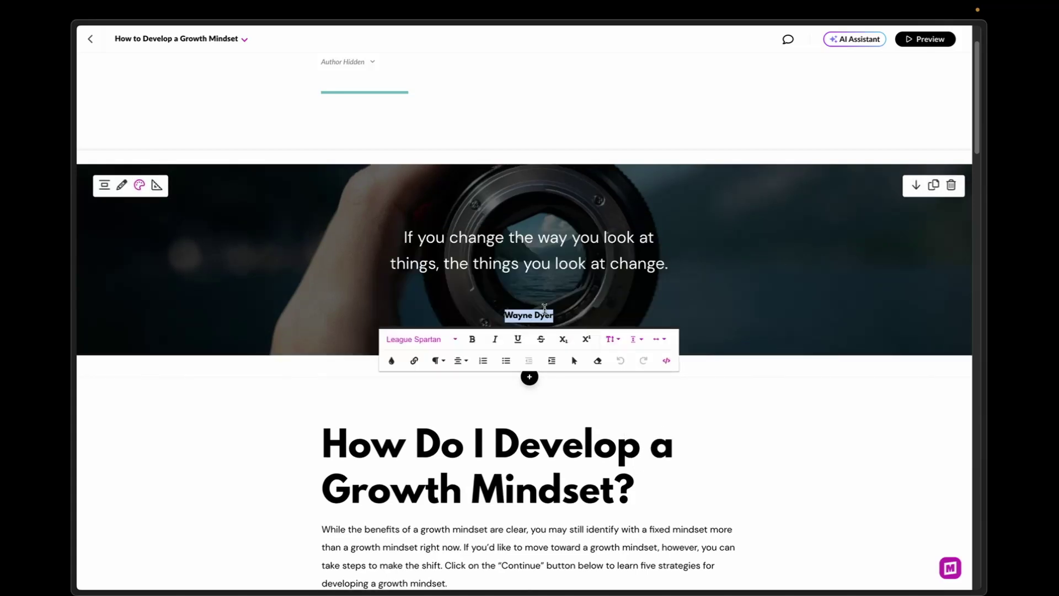
left_click(612, 339)
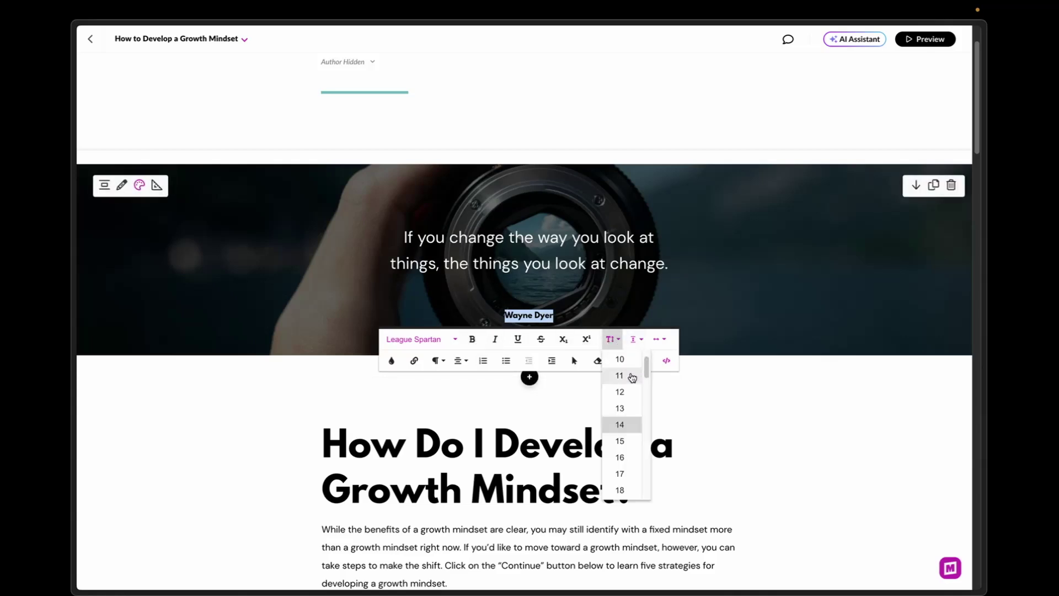
left_click(638, 341)
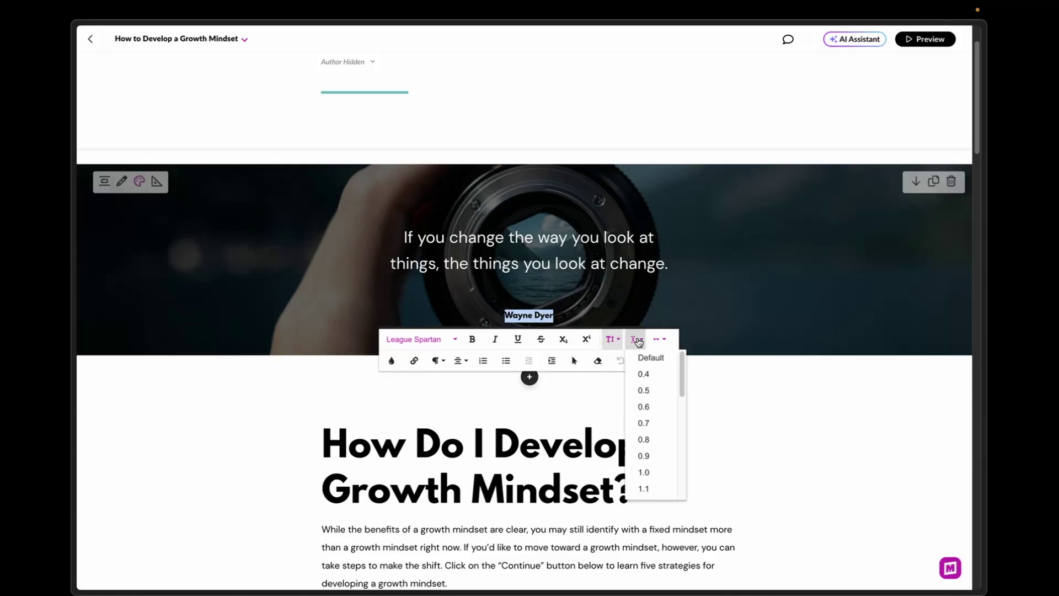
left_click(643, 381)
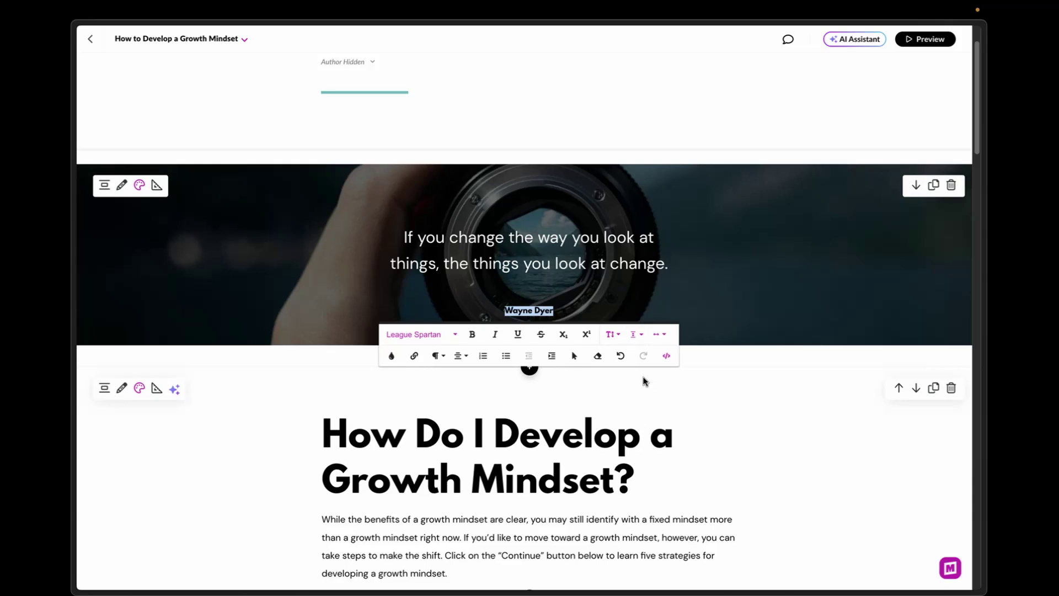
left_click(635, 334)
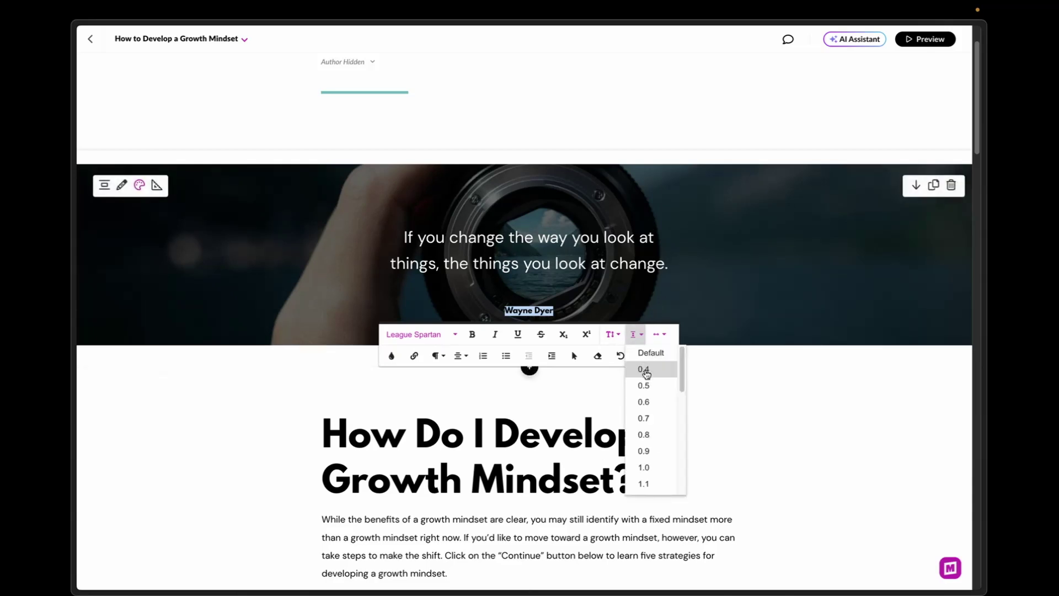
left_click(605, 295)
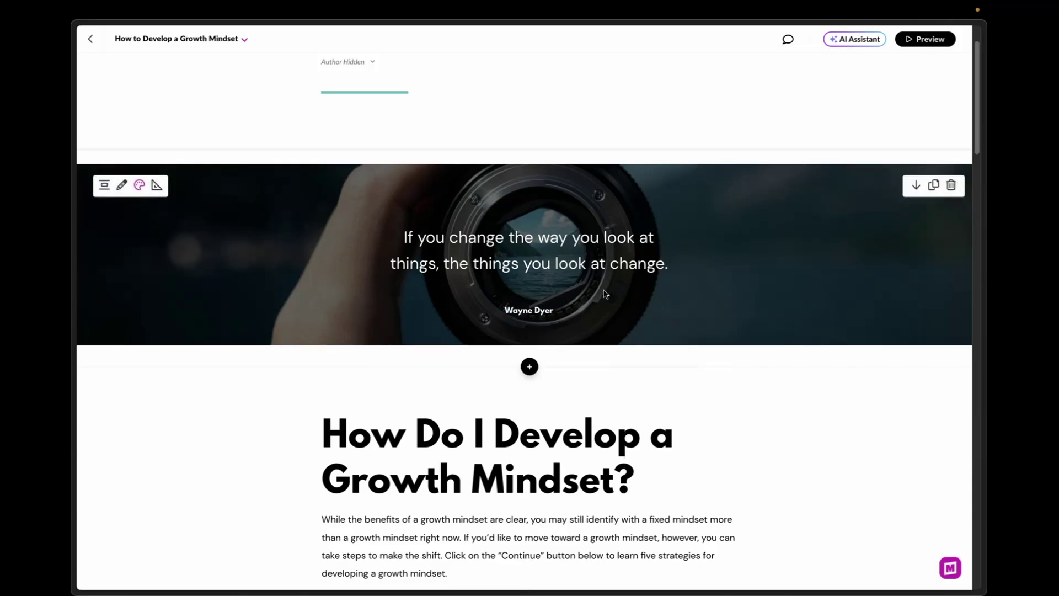
triple_click(549, 310)
left_click(634, 333)
left_click(644, 380)
left_click(727, 381)
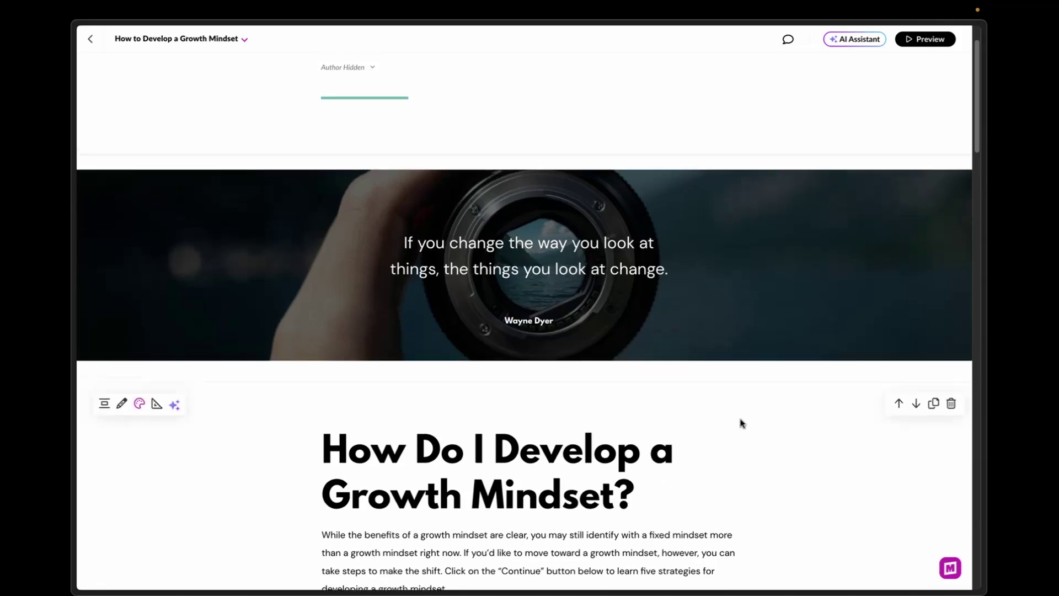
scroll(739, 421, "up", 1)
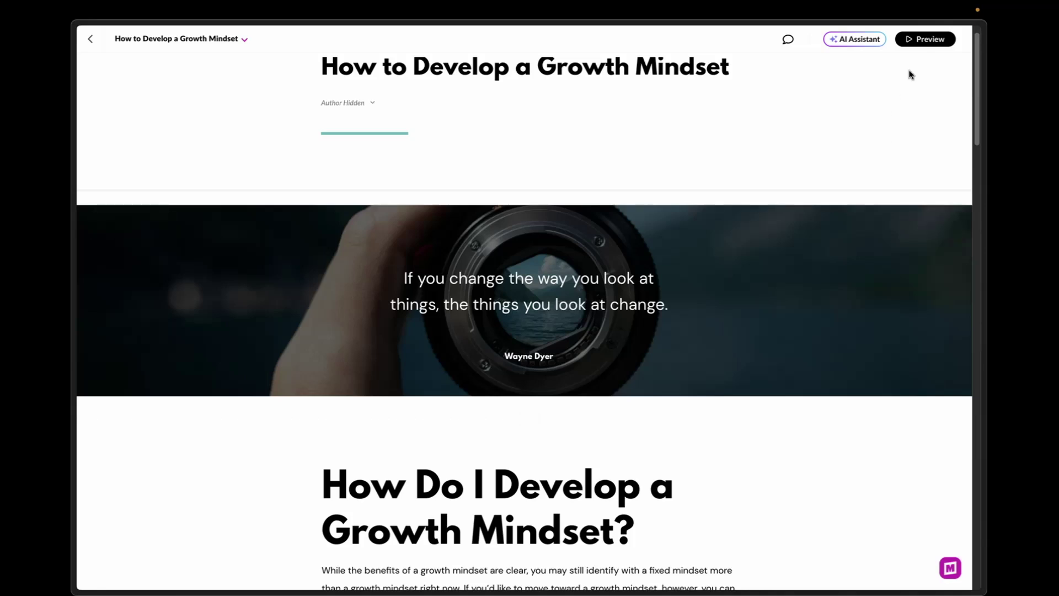
Preview the lesson, continuing through the strategy sections to the wave-divided tinted closing block
left_click(929, 39)
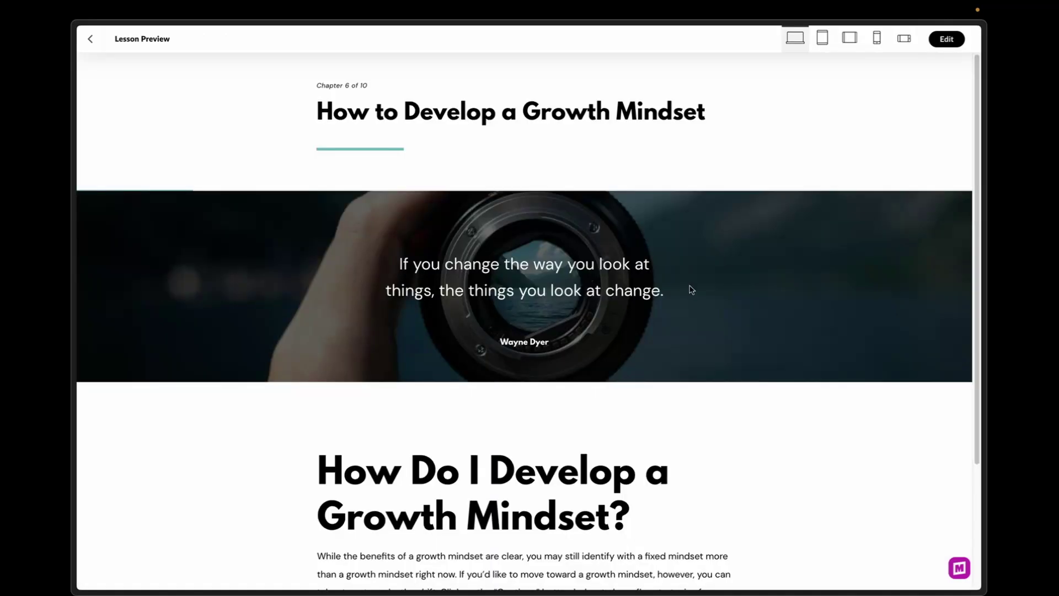
scroll(700, 293, "down", 3)
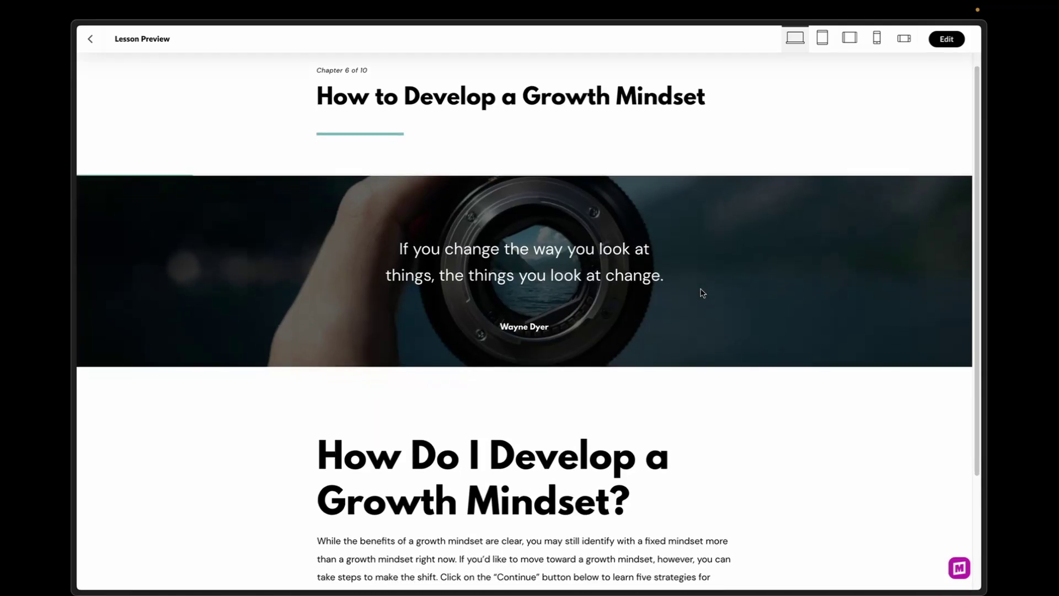
scroll(507, 324, "down", 1)
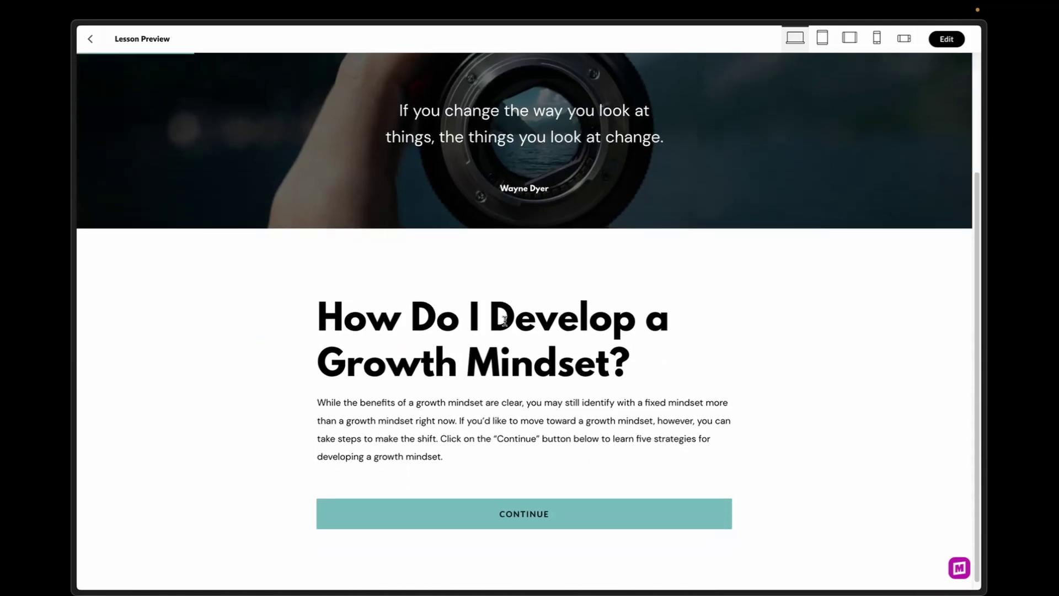
left_click(468, 520)
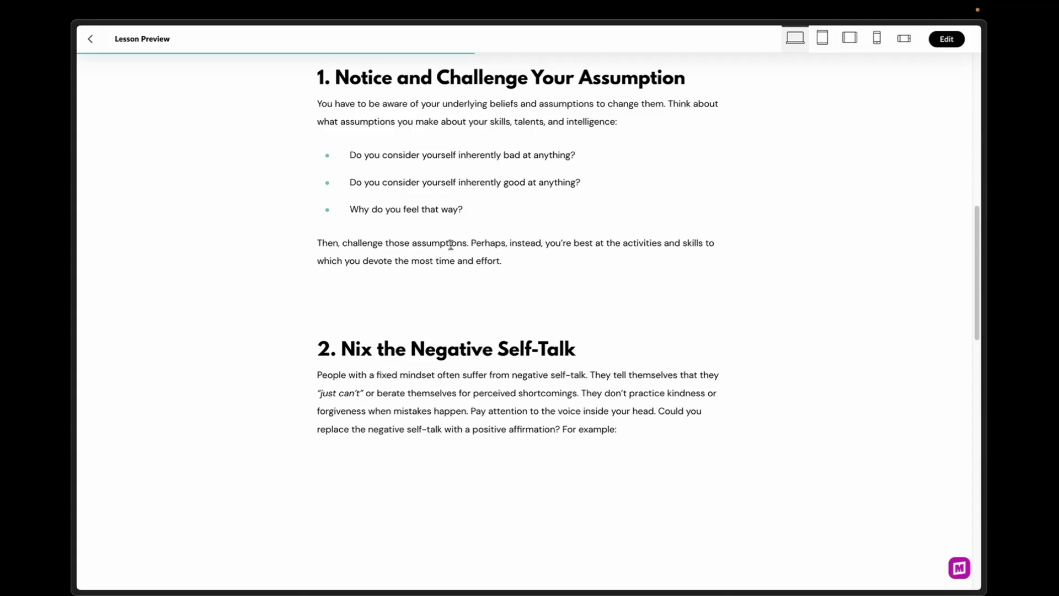
scroll(444, 201, "down", 1)
scroll(443, 199, "down", 1)
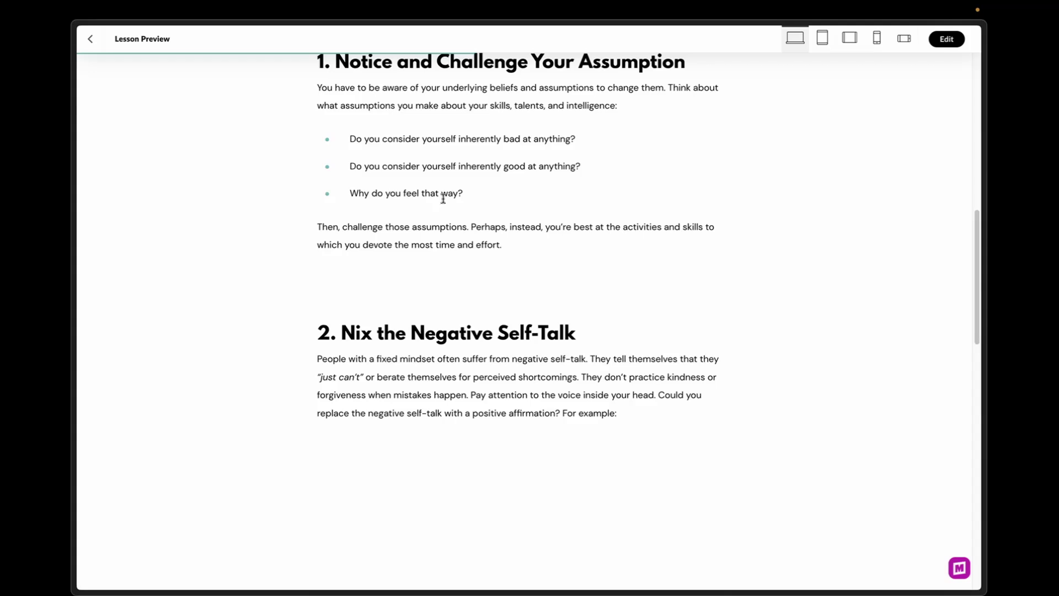
scroll(443, 199, "down", 15)
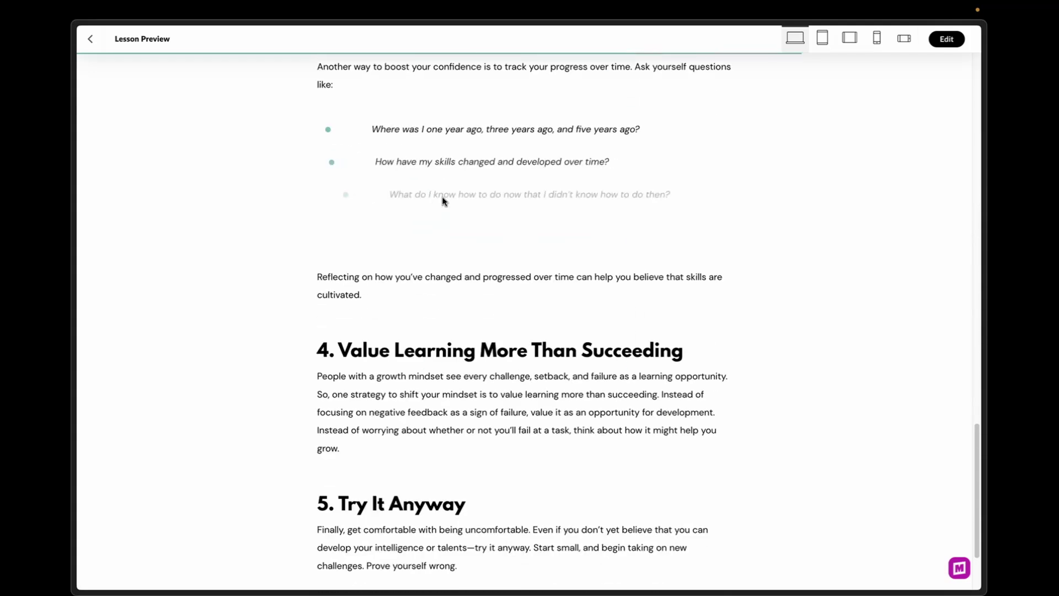
scroll(443, 201, "down", 5)
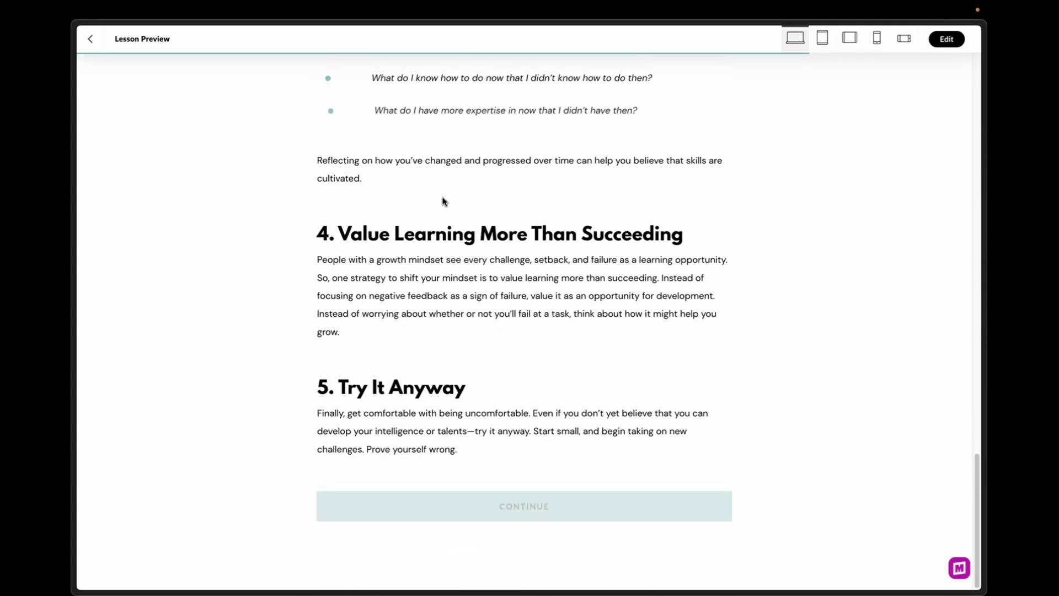
left_click(385, 509)
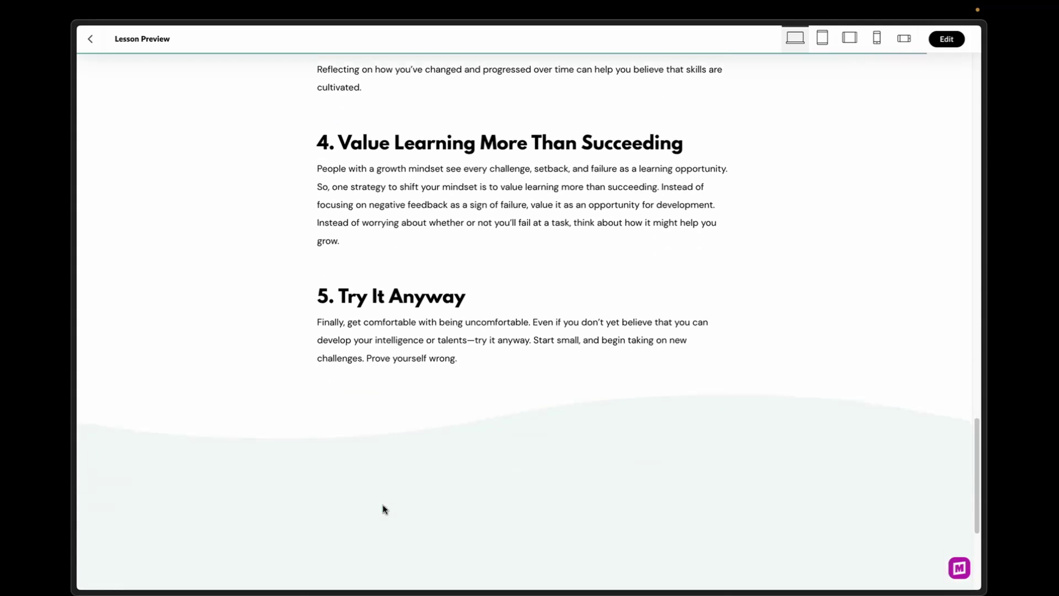